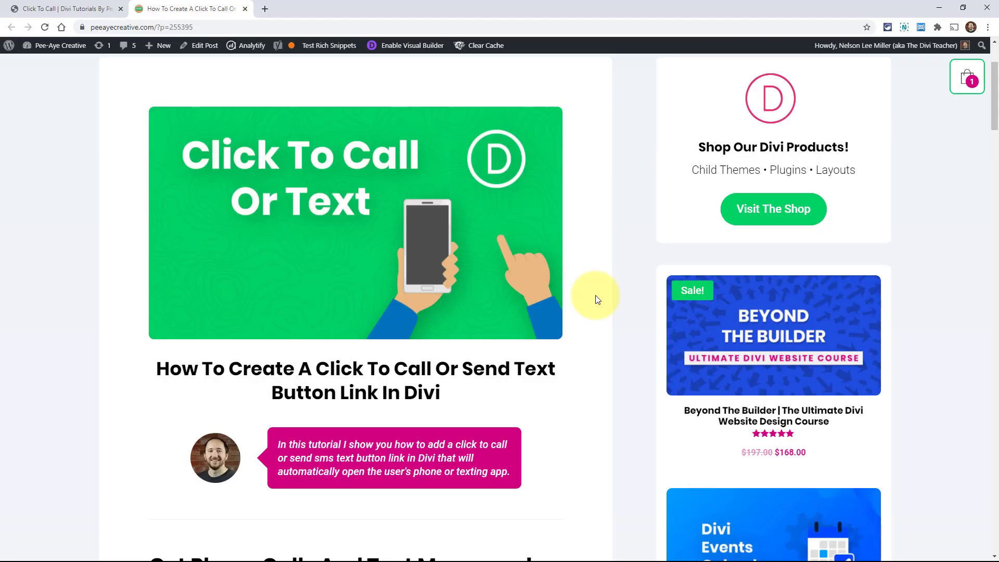
Scroll the article down past the button, text and phone steps to 'Add The Tel: Link'
scroll(584, 359, down, 2)
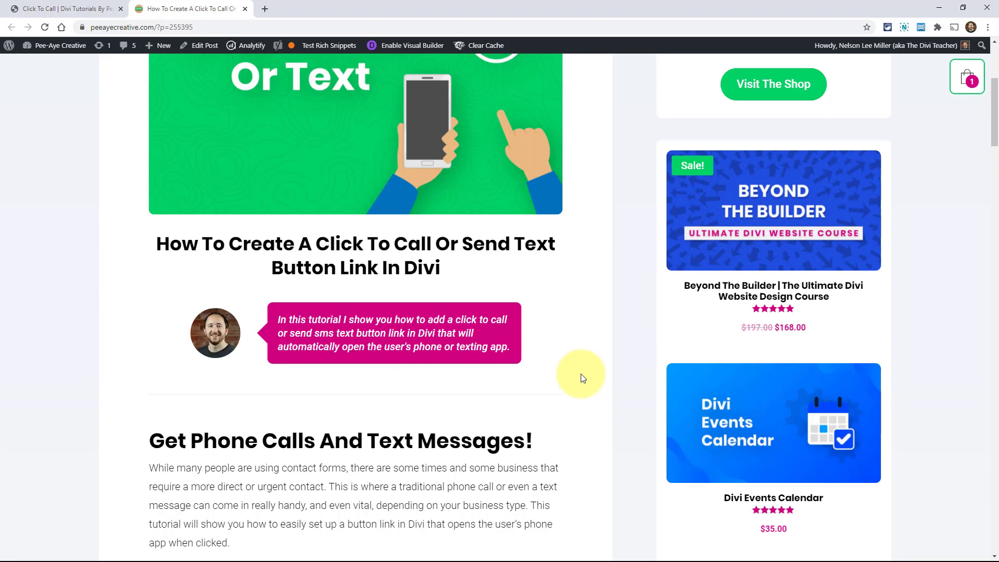
scroll(567, 389, down, 2)
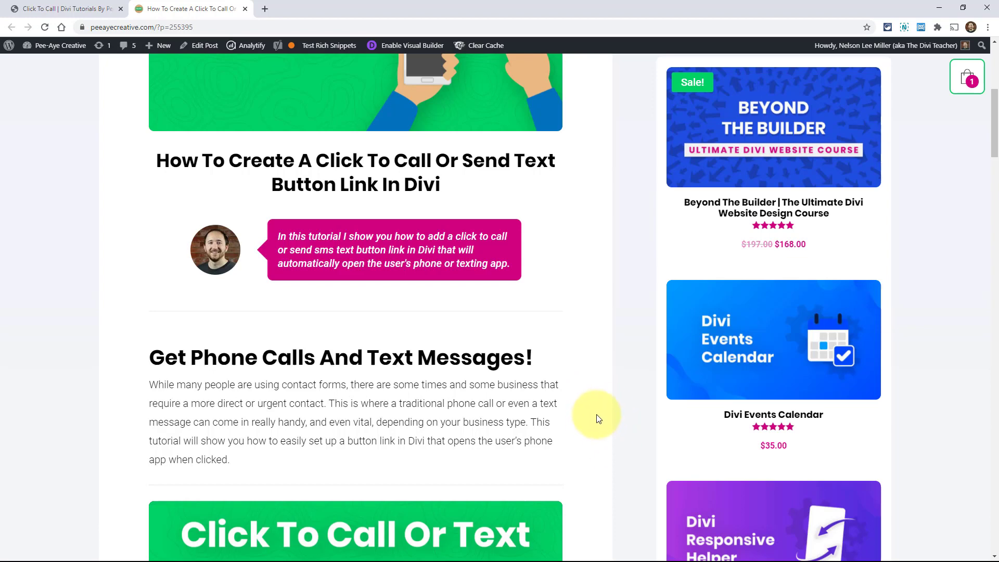
scroll(597, 417, down, 4)
scroll(595, 426, down, 2)
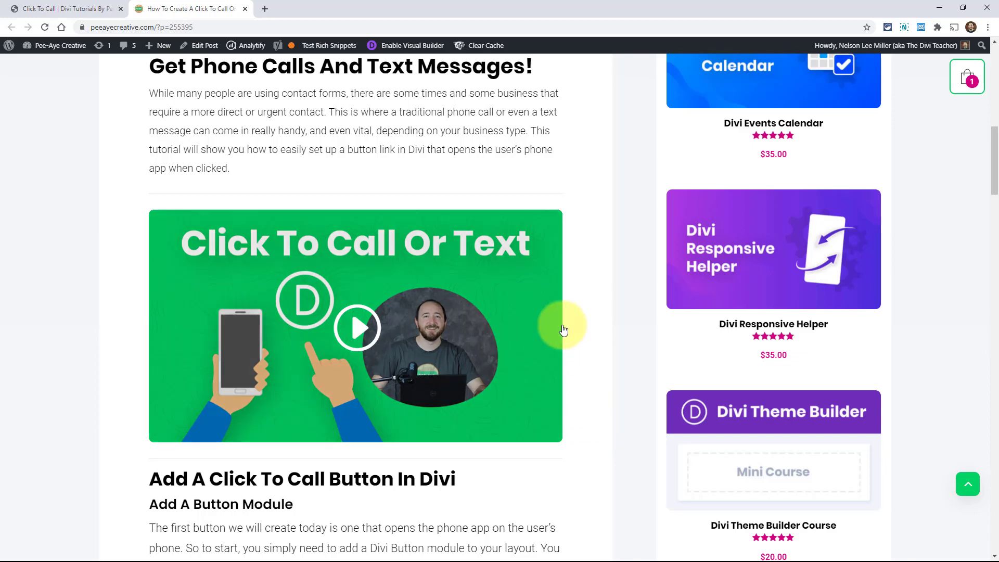
scroll(575, 364, down, 3)
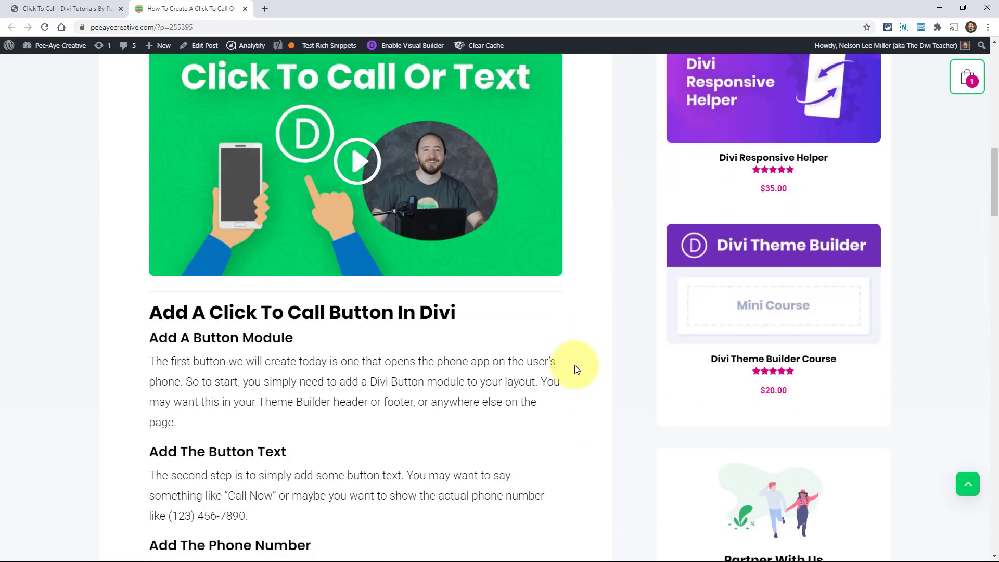
scroll(575, 367, down, 4)
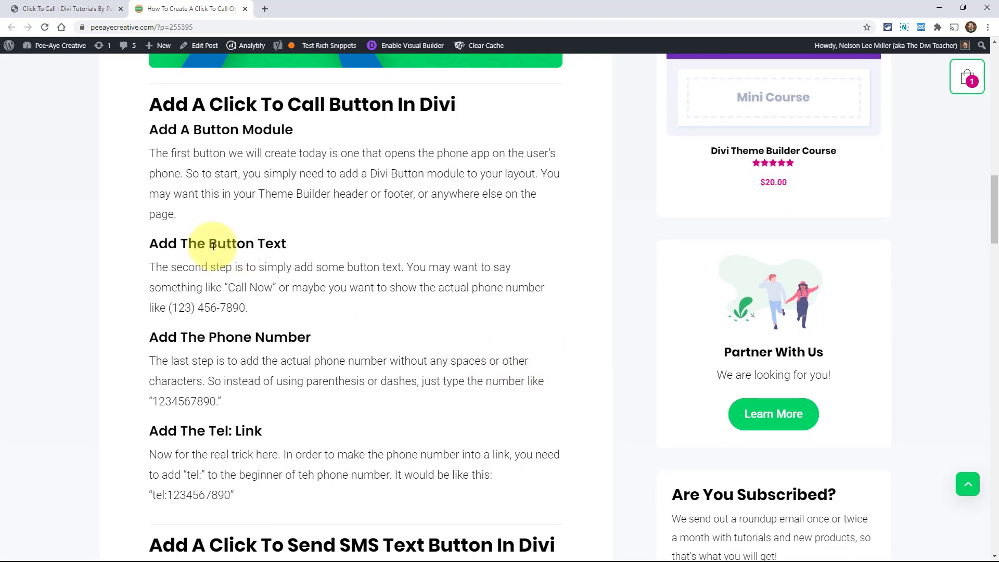
Glance at the demo page and the article, then settle on the Divi demo page tab
click(46, 9)
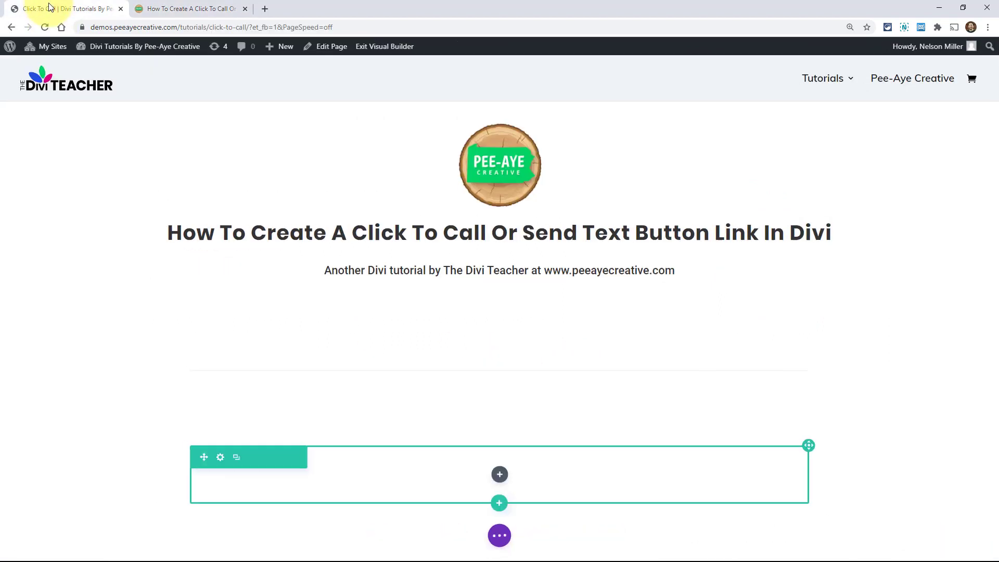
scroll(403, 264, down, 2)
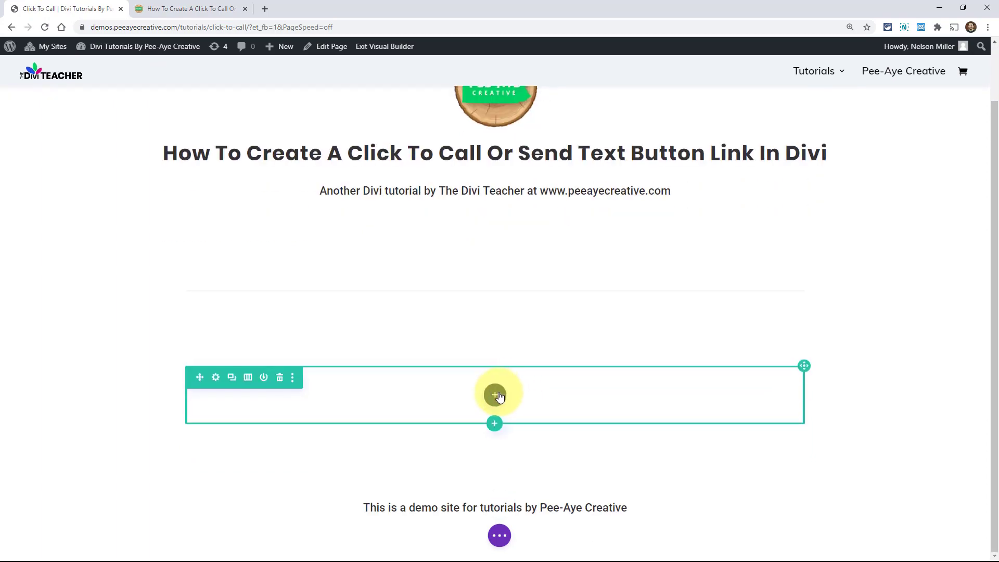
click(189, 8)
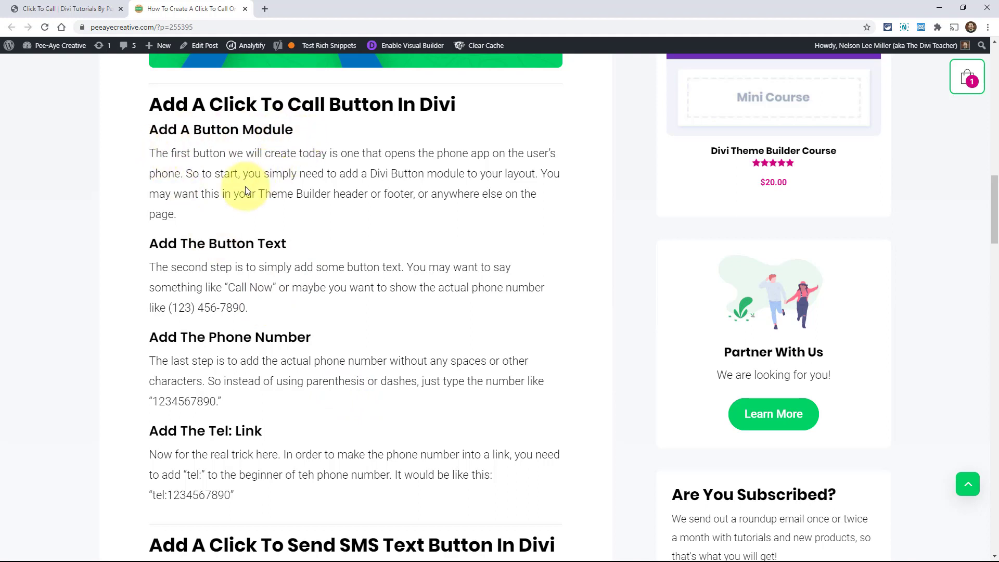
click(60, 9)
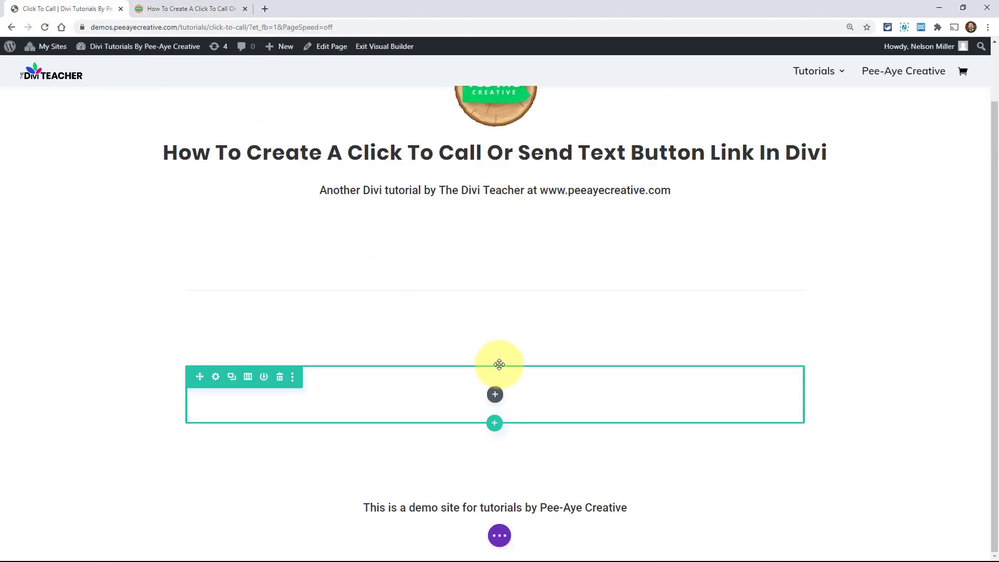
click(495, 397)
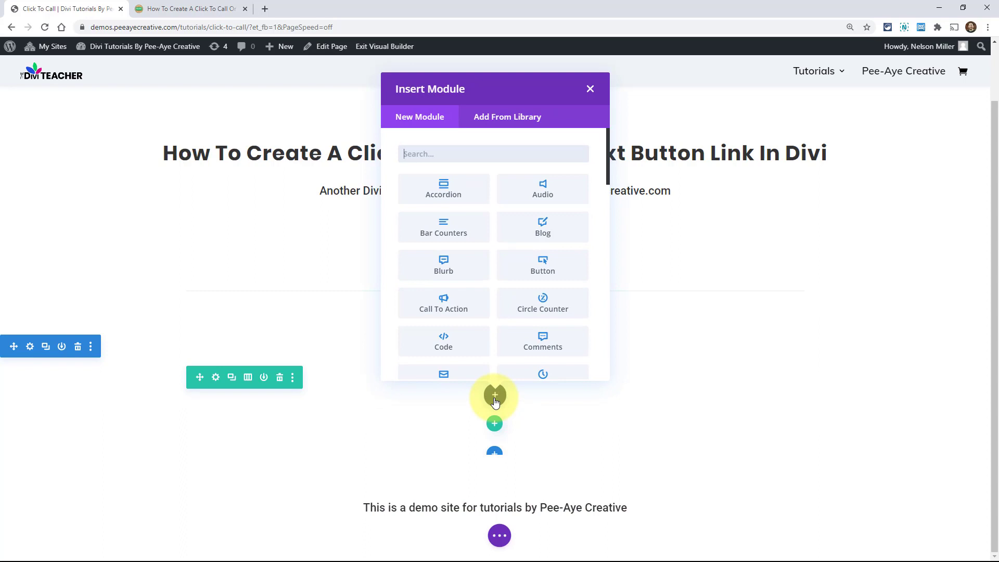
text(blur)
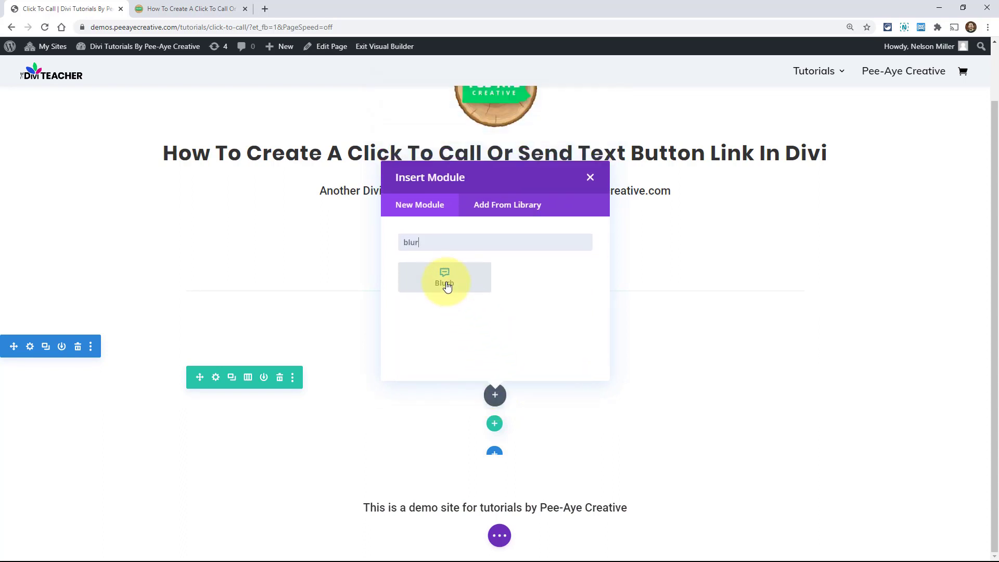
click(445, 281)
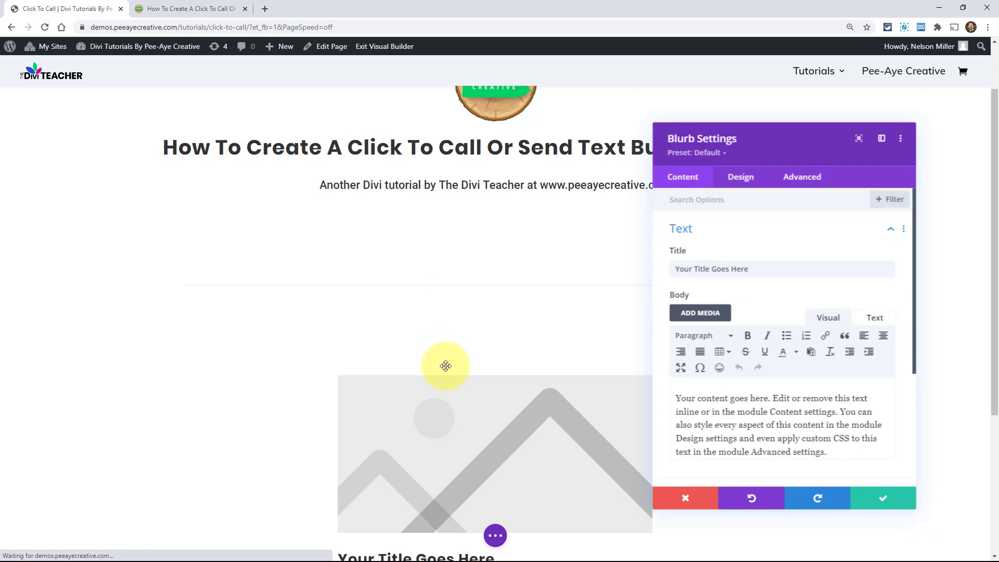
scroll(445, 366, down, 4)
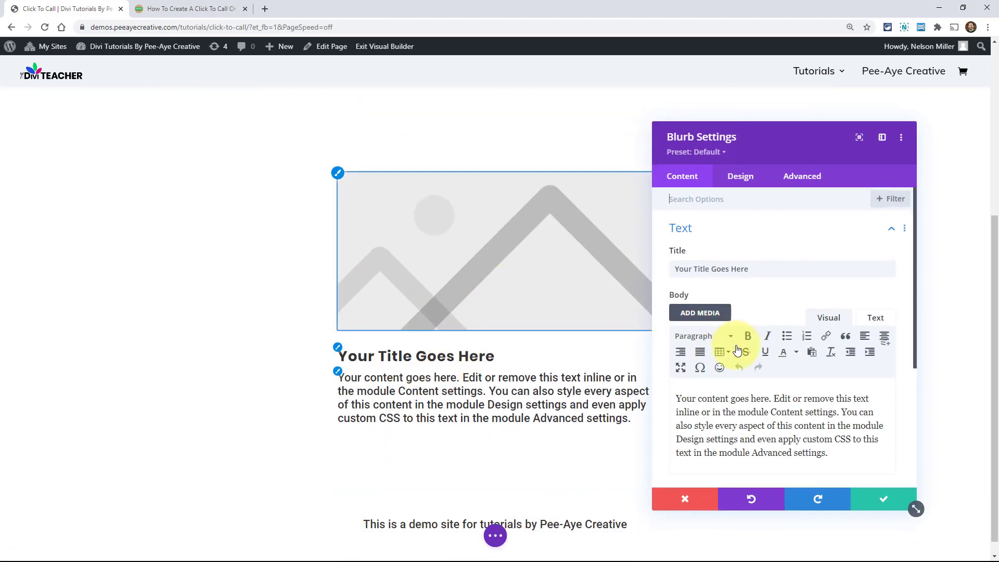
scroll(737, 349, down, 3)
click(683, 411)
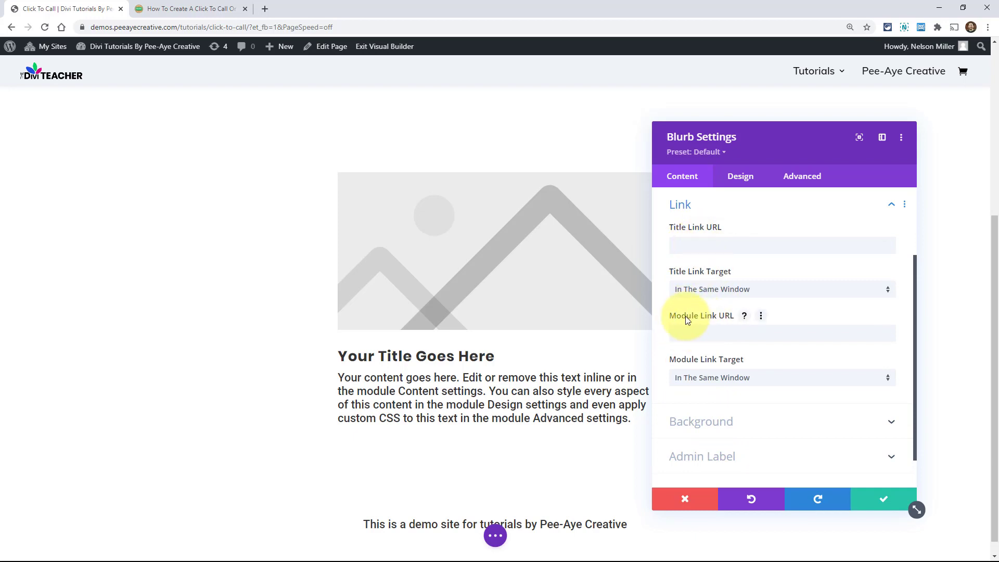
click(674, 497)
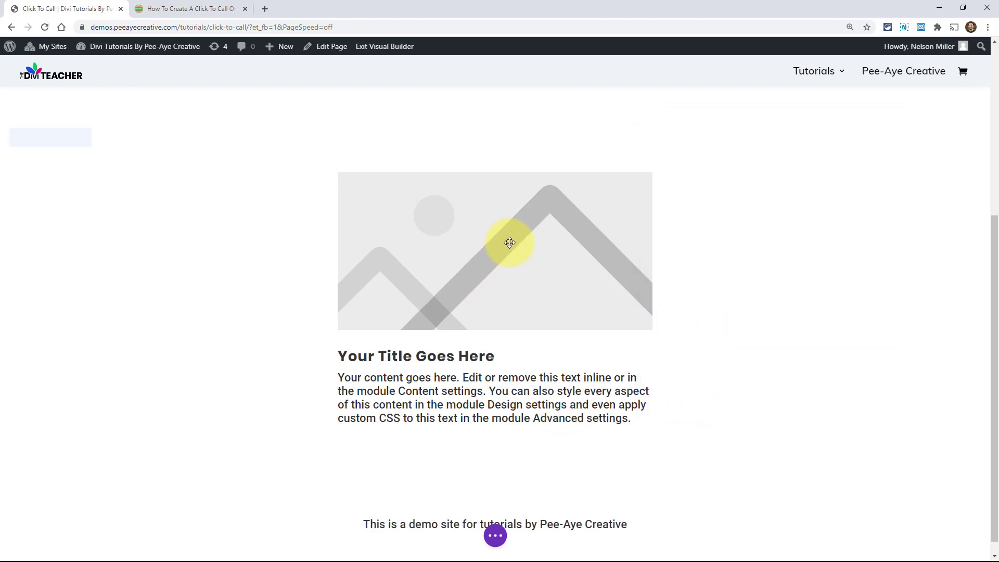
Delete the blurb and insert a Button module, searched as 'butt', into the empty row
click(521, 203)
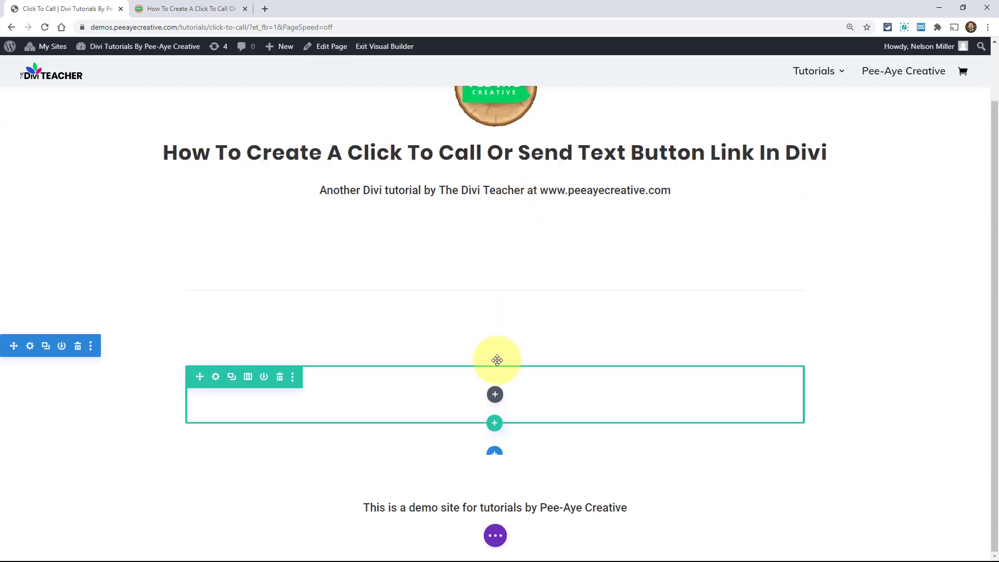
click(494, 394)
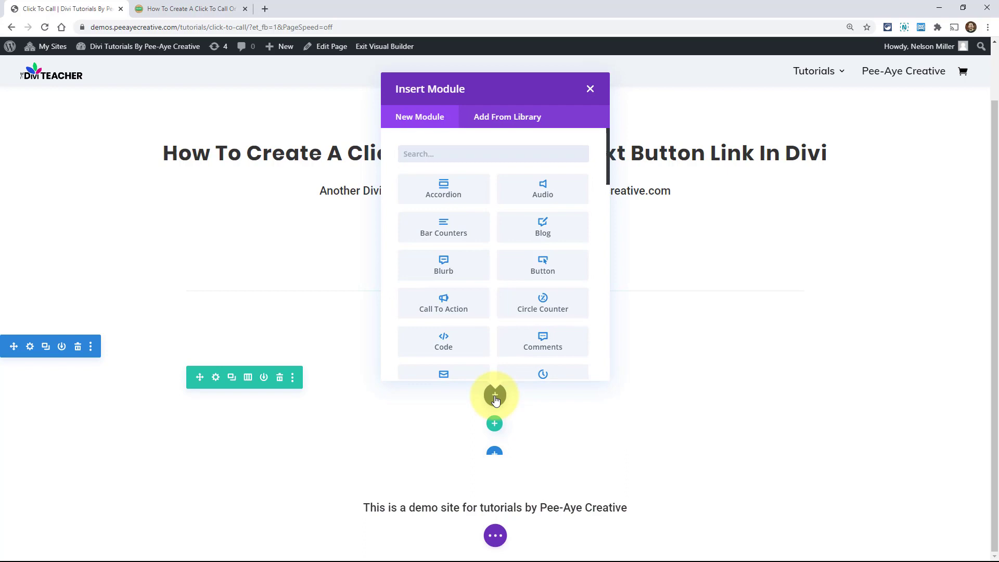
text(butt)
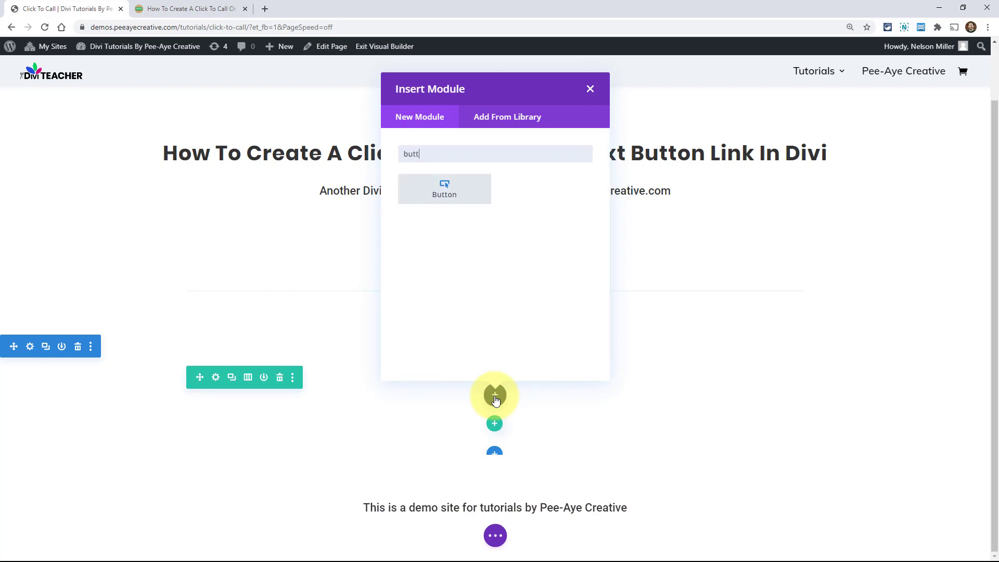
click(458, 203)
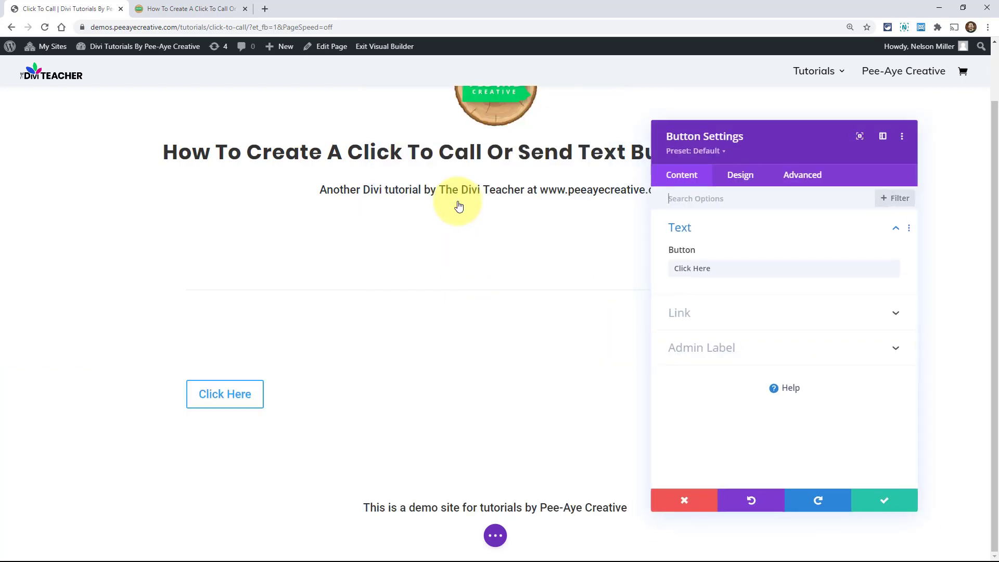
key(ctrl+Tab)
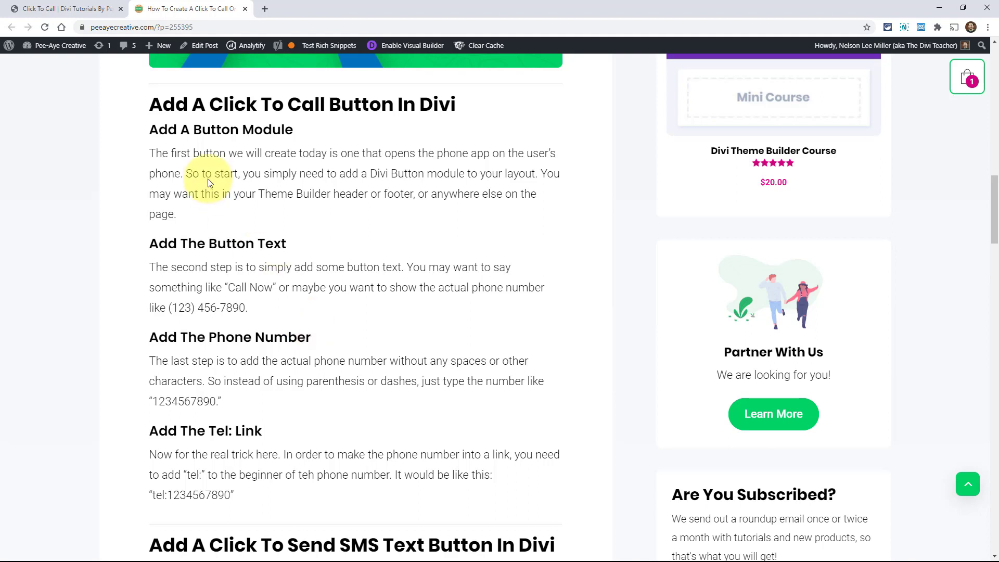
click(60, 8)
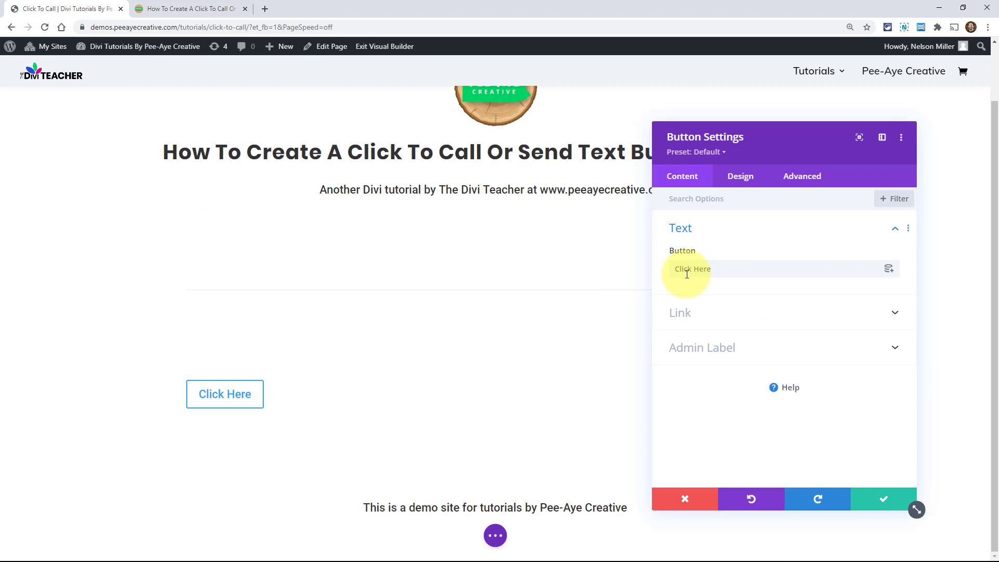
triple_click(686, 271)
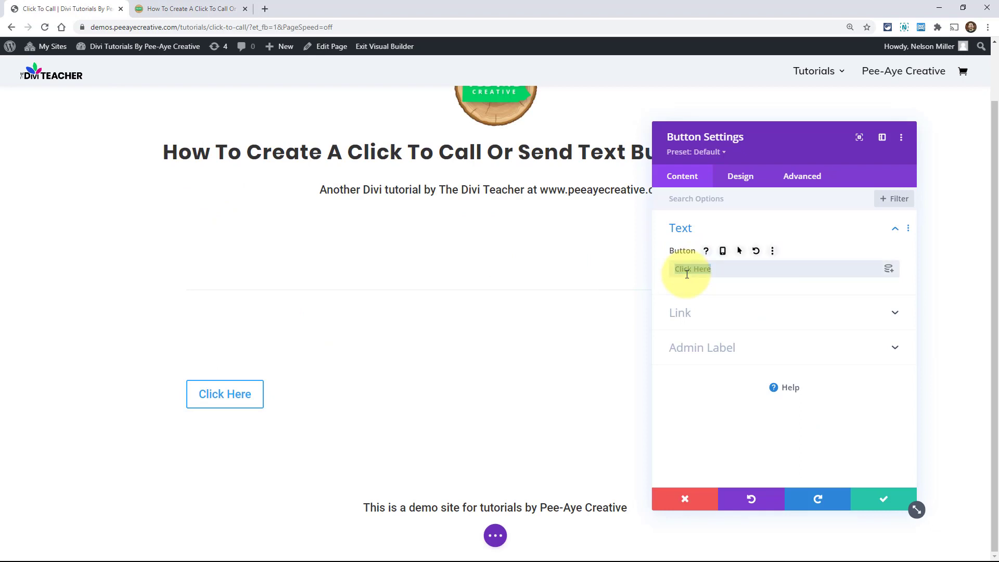
text(Cal)
key(BackSpace)
text(ll Now)
key(BackSpace)
key(BackSpace)
key(BackSpace)
key(BackSpace)
key(BackSpace)
key(BackSpace)
key(BackSpace)
key(BackSpace)
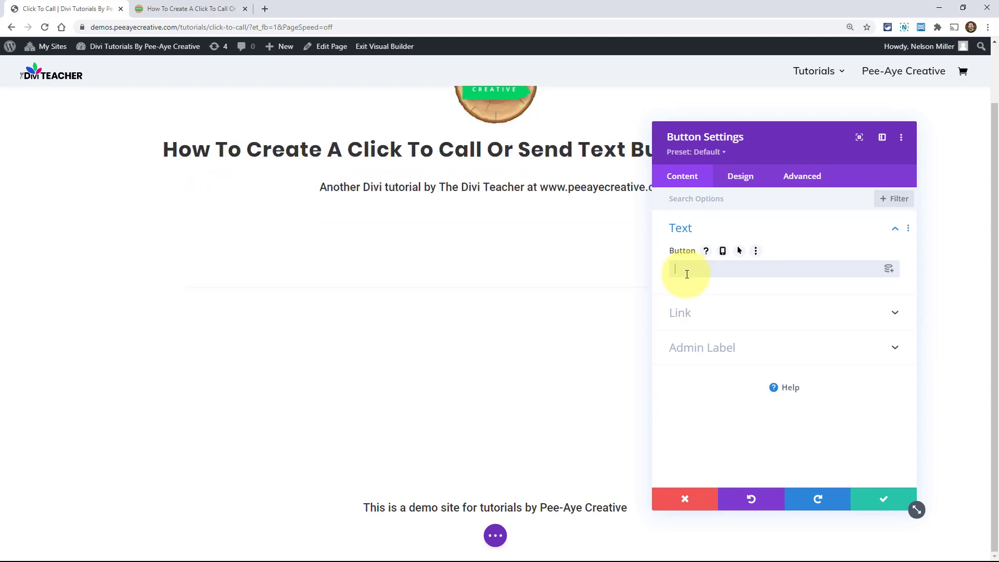
text(()
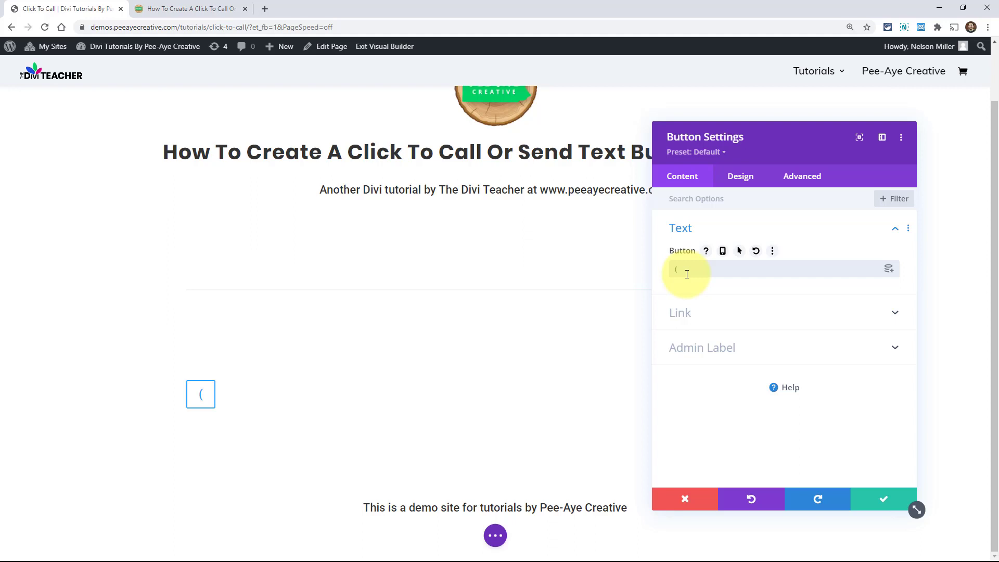
text(123) 456-7890)
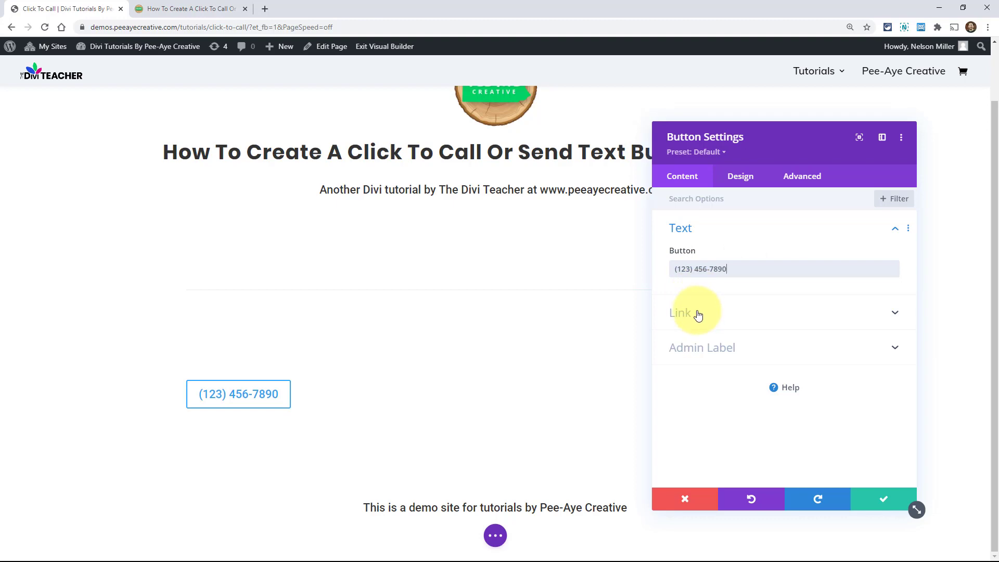
click(179, 9)
scroll(264, 307, down, 2)
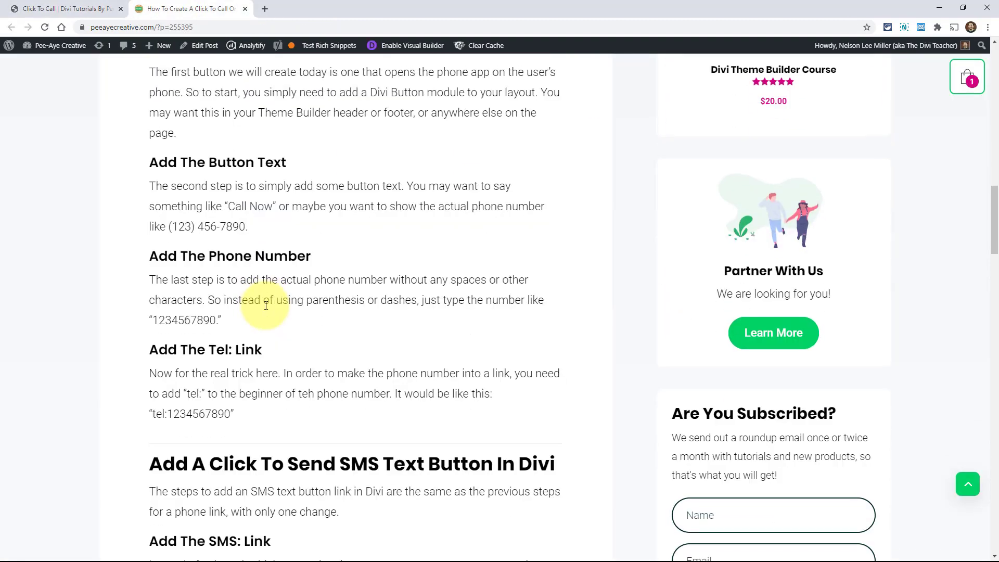
click(84, 4)
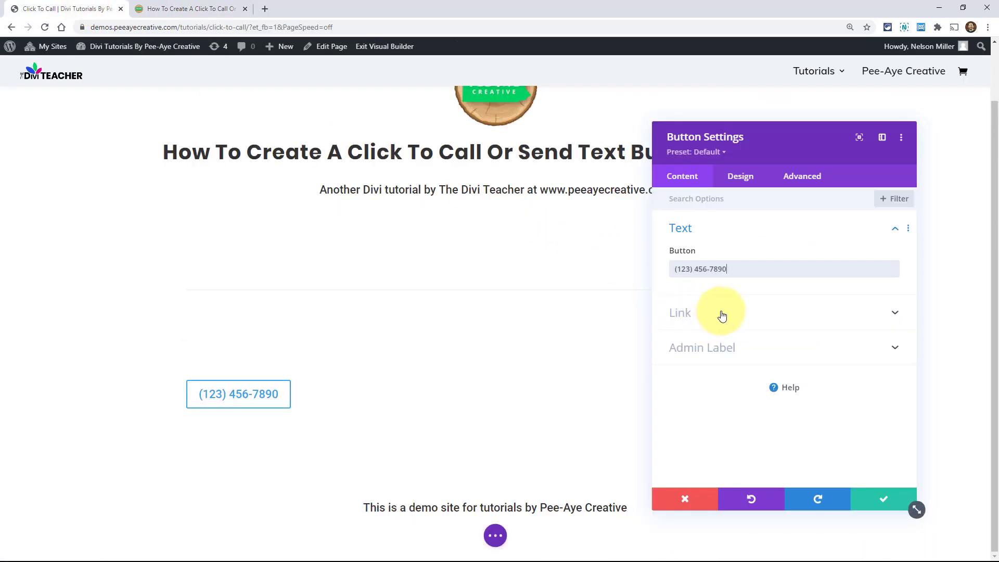
click(700, 268)
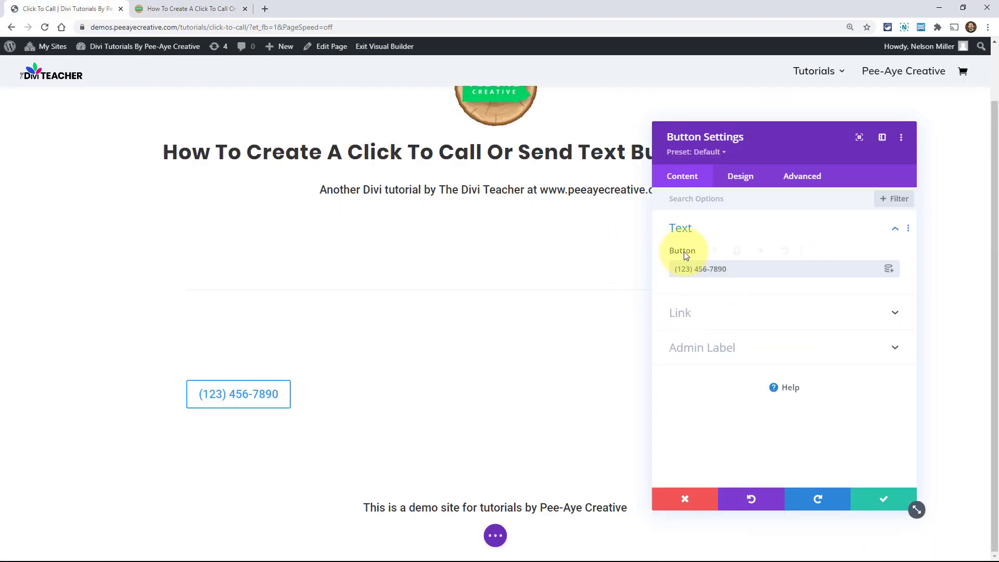
click(691, 313)
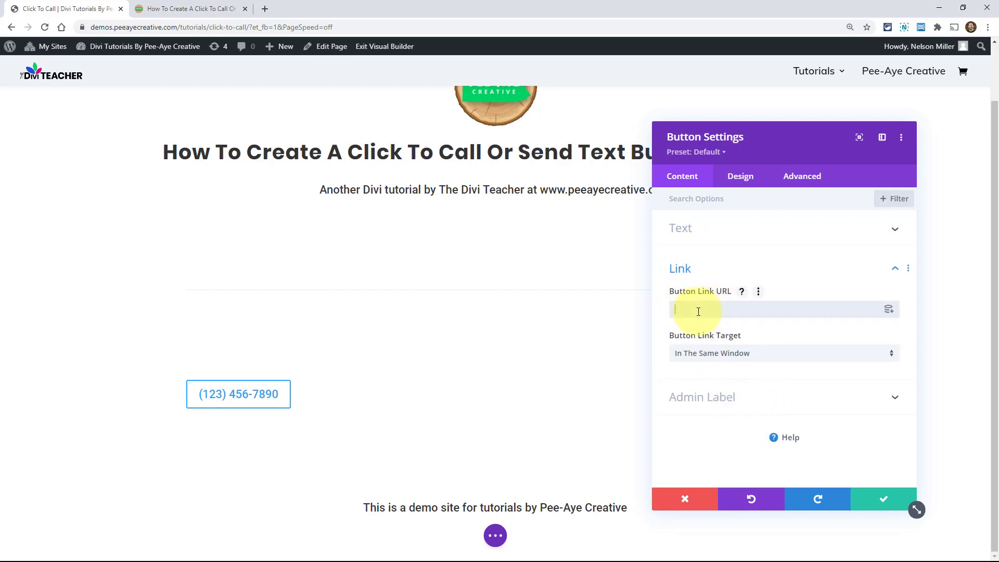
text(1234567890)
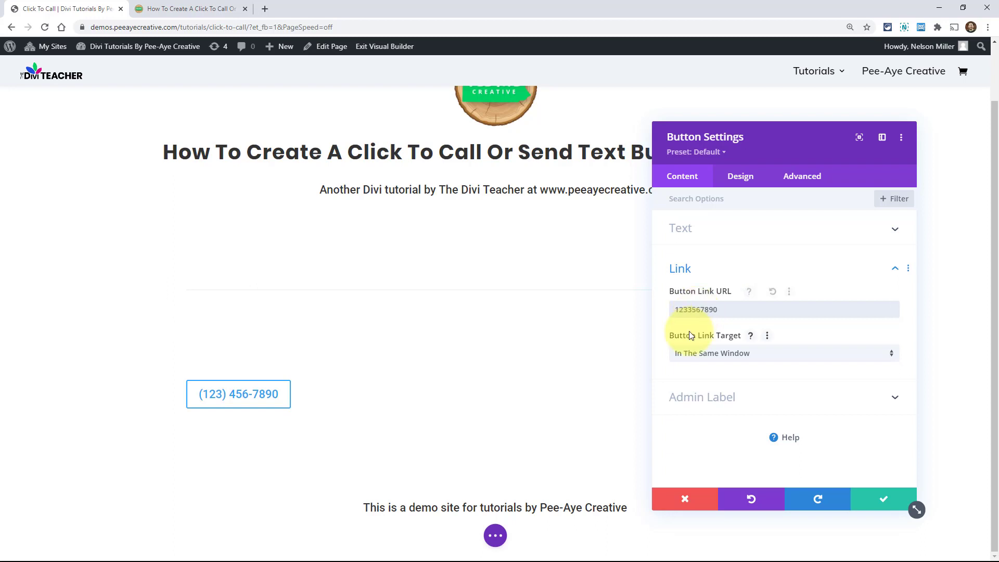
Prefix the link with 'tel:', set it to open in a new tab, and close the settings
click(738, 310)
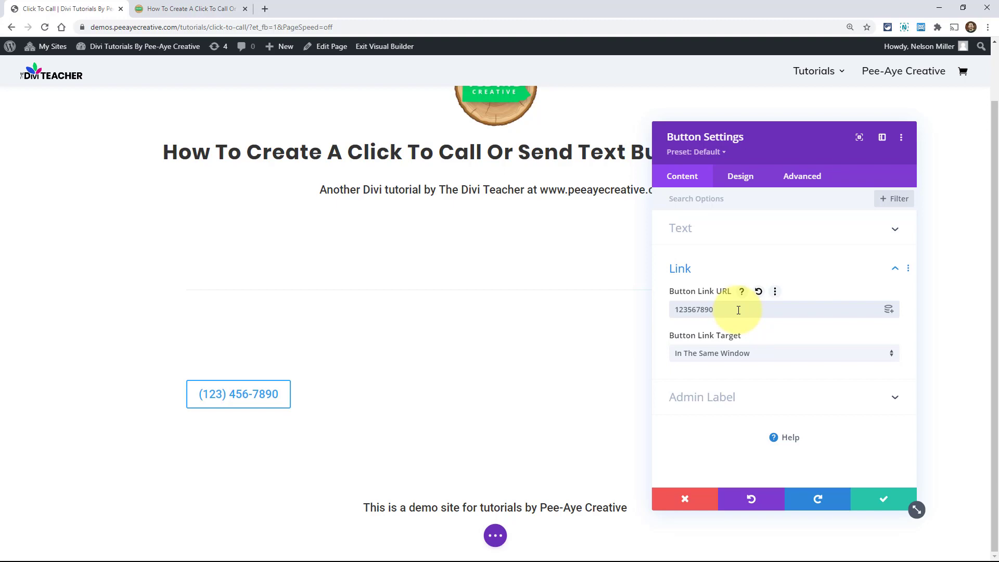
click(192, 9)
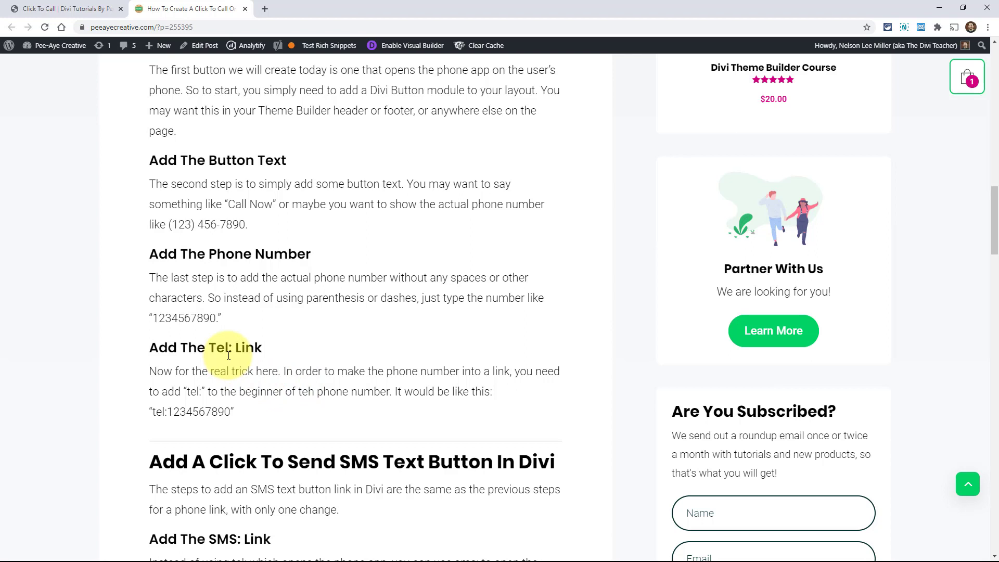
click(57, 9)
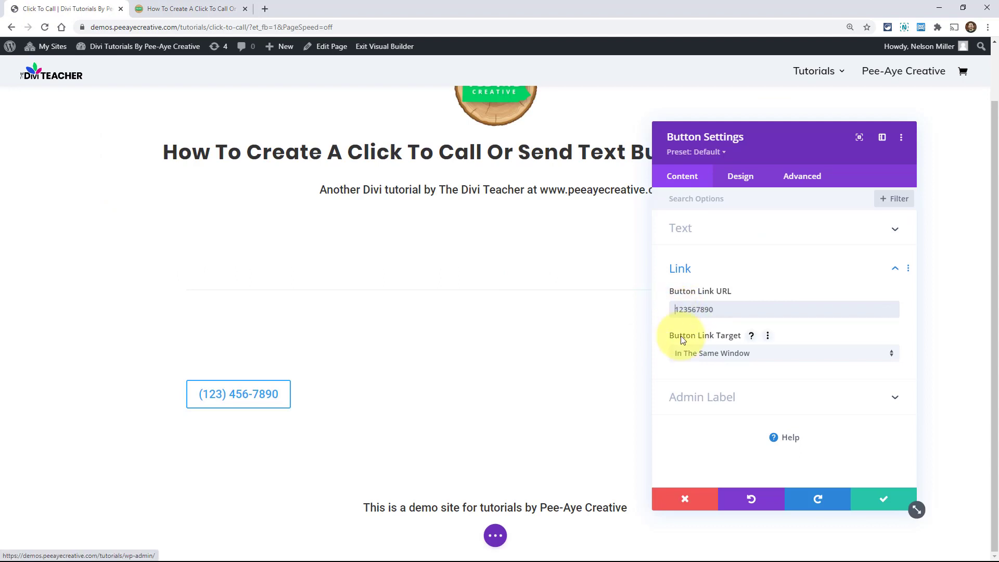
text(el:)
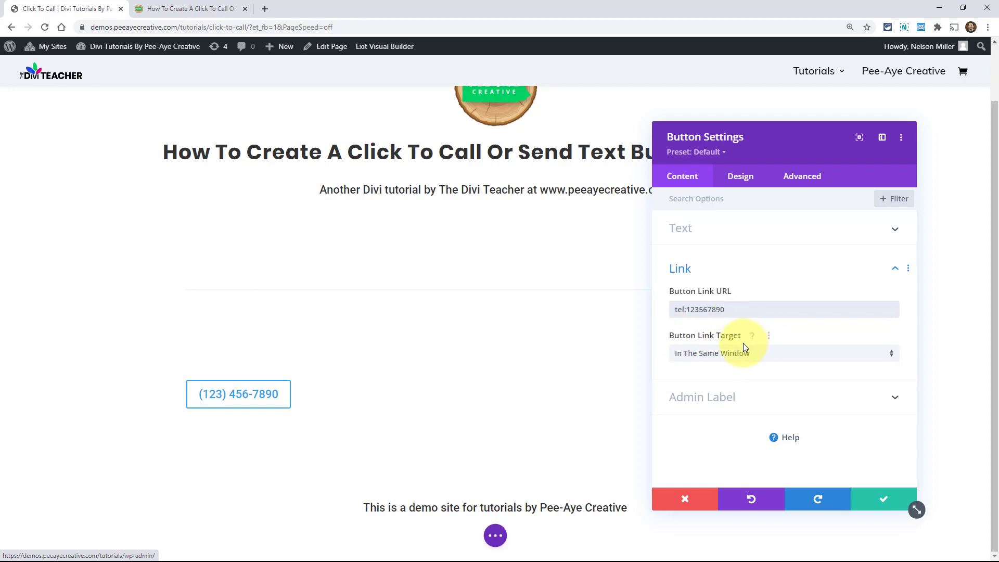
click(724, 353)
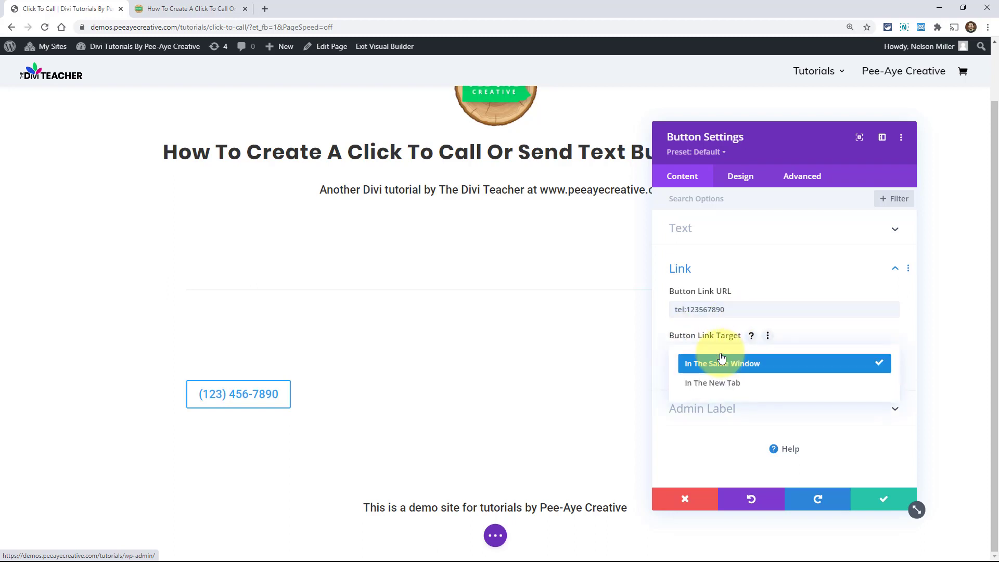
click(714, 390)
click(495, 535)
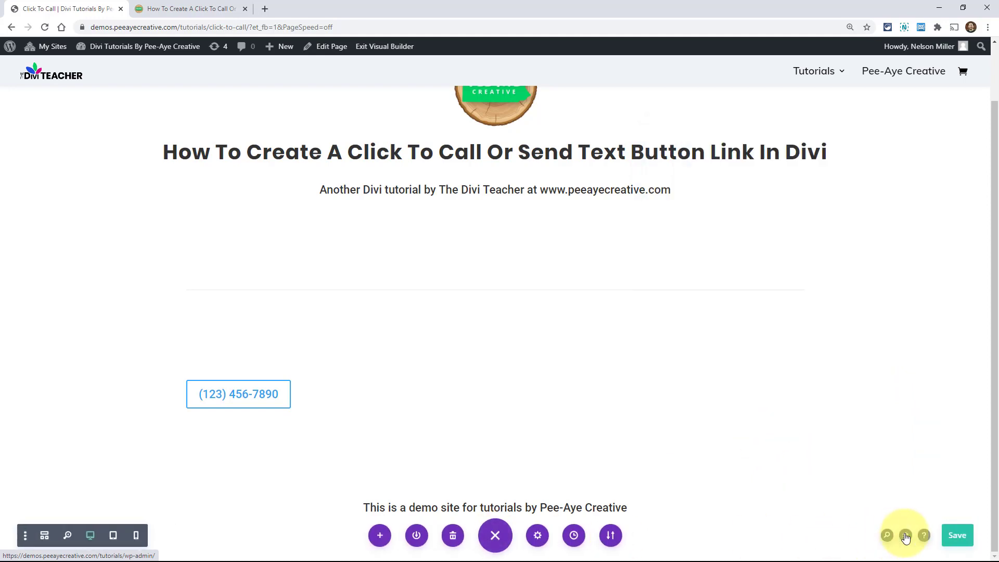
Save the page, test the call button live, and close the resulting tel: tab
click(957, 536)
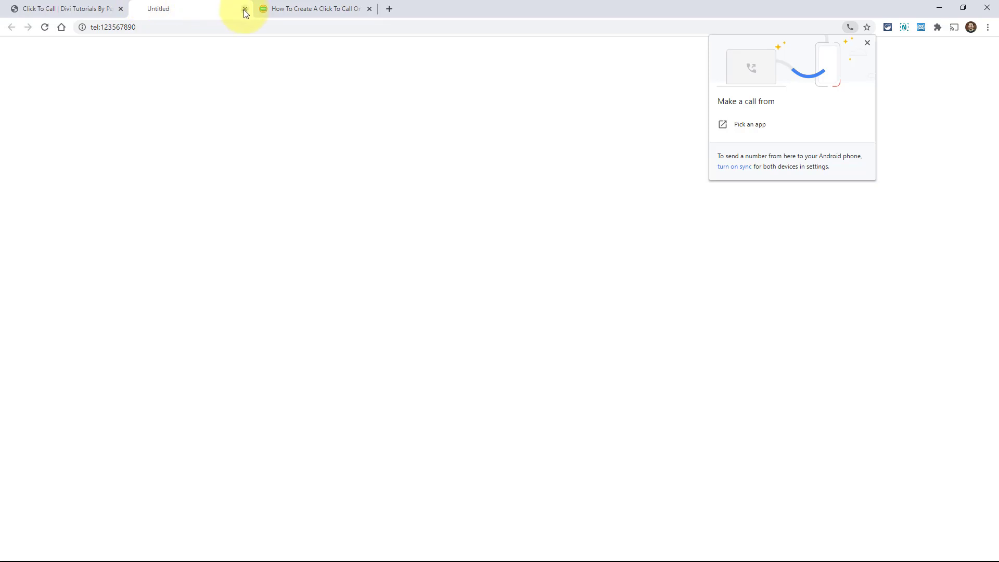
click(245, 10)
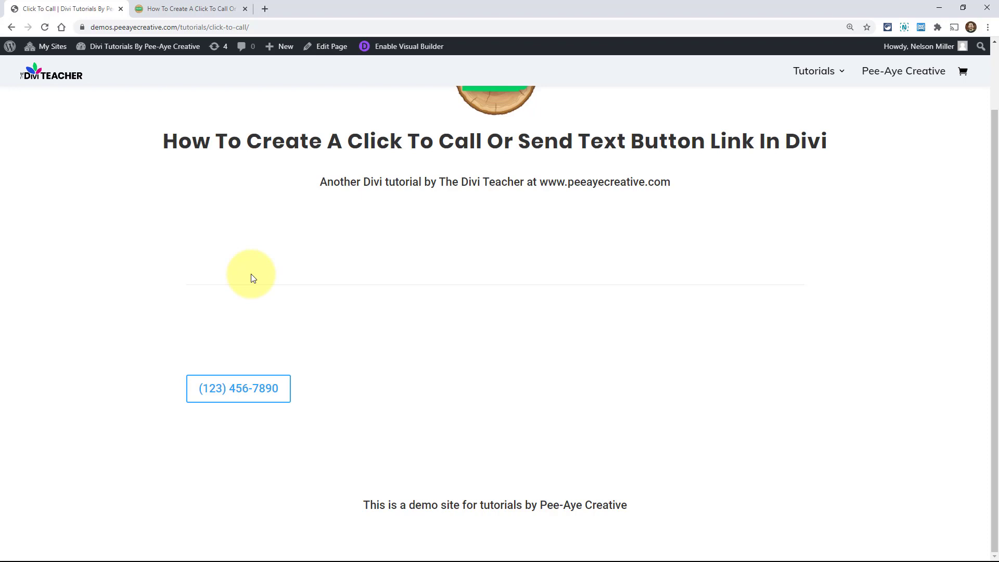
Re-enable the Visual Builder, read the article's SMS link section, and return to the demo page
click(386, 50)
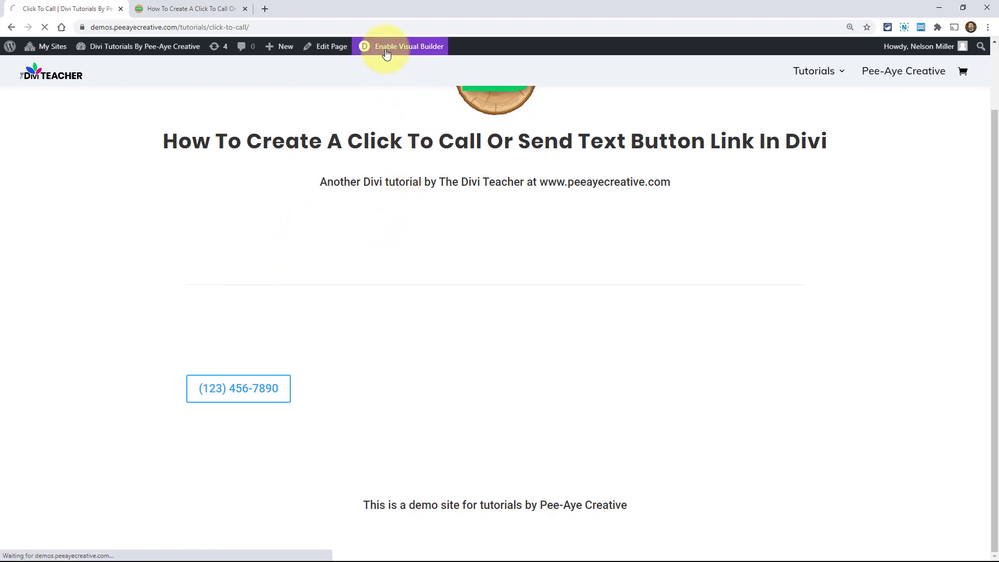
click(163, 6)
scroll(385, 345, down, 3)
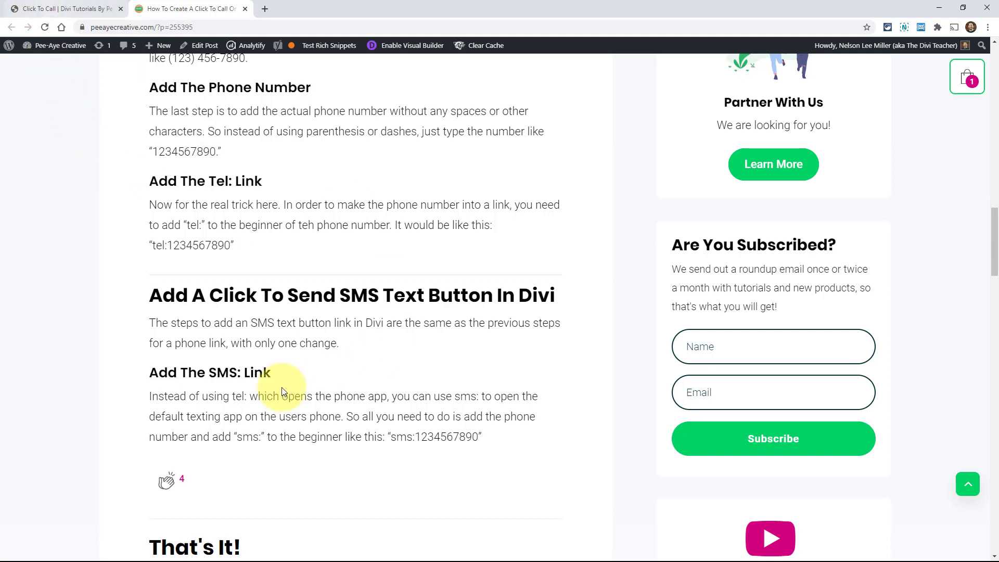
click(41, 9)
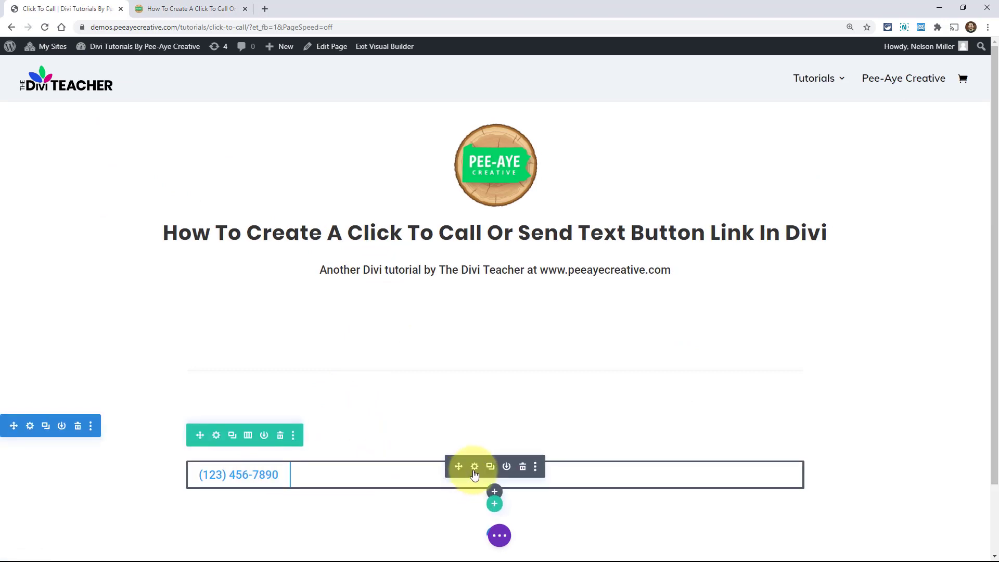
Relabel the button 'Send Us A Text Message!', removing the leftover phone number
click(475, 467)
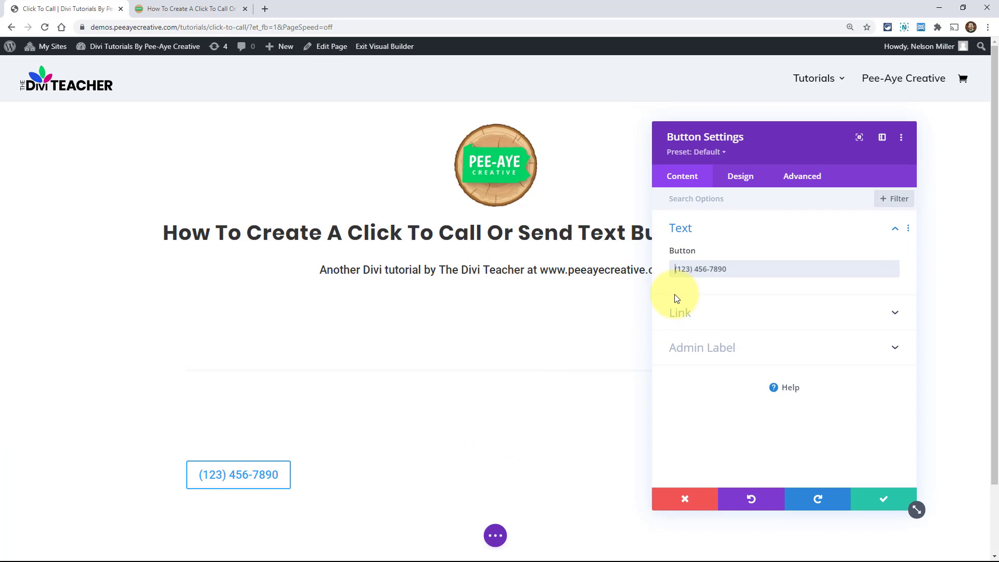
text(Send Us )
text(A Text Mes)
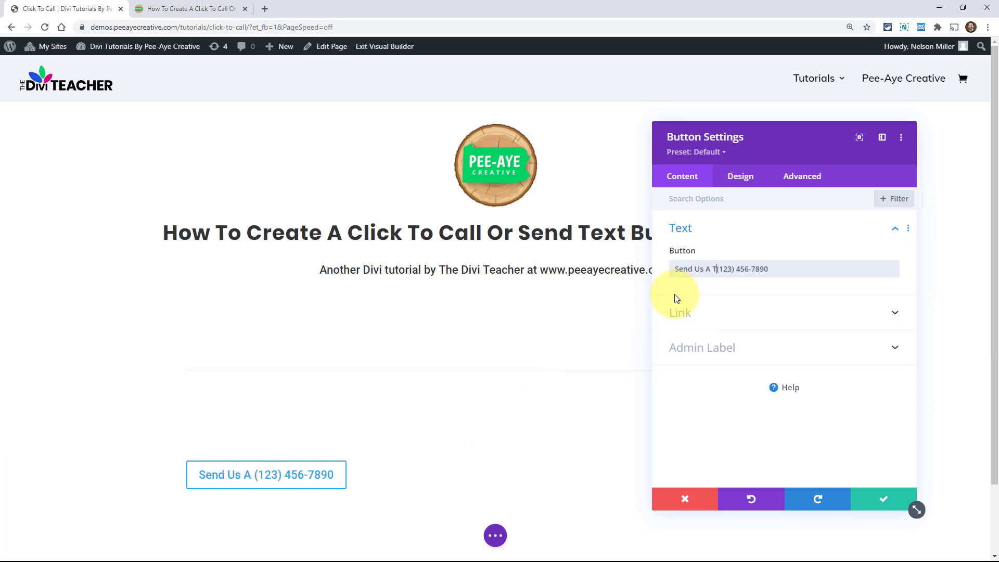
text(sage!)
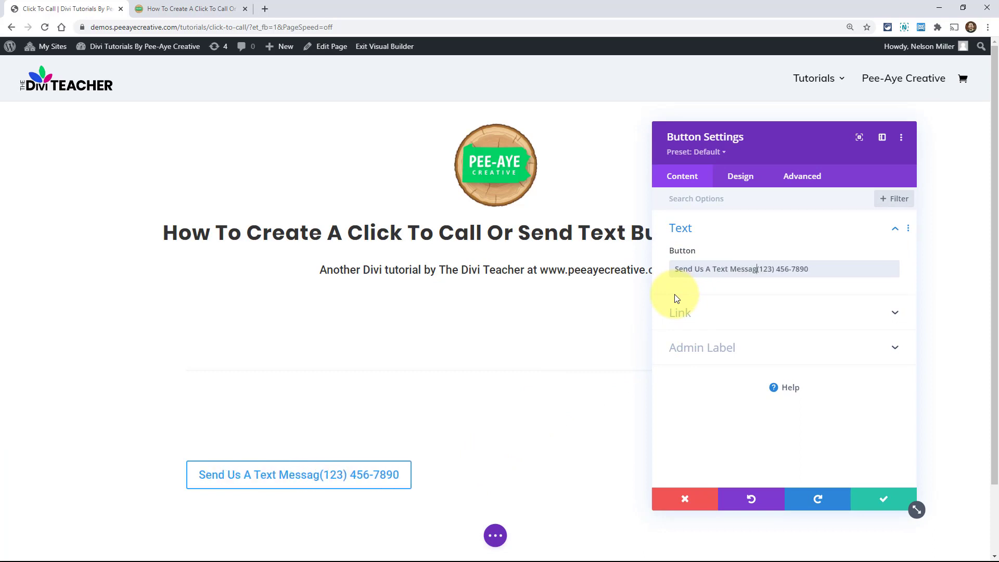
key(Delete)
key(Delete)
key(Delete)
key(Delete)
key(Delete)
key(Delete)
key(Delete)
key(Delete)
key(Delete)
key(Delete)
key(Delete)
key(Delete)
key(Delete)
key(Delete)
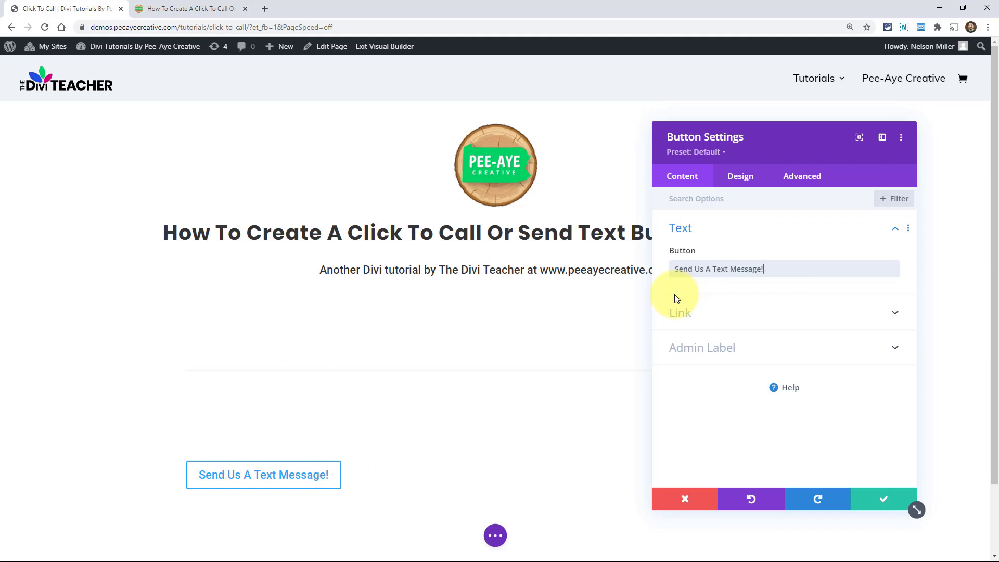
Change the link prefix from tel to sms and save the button settings
click(694, 312)
click(681, 309)
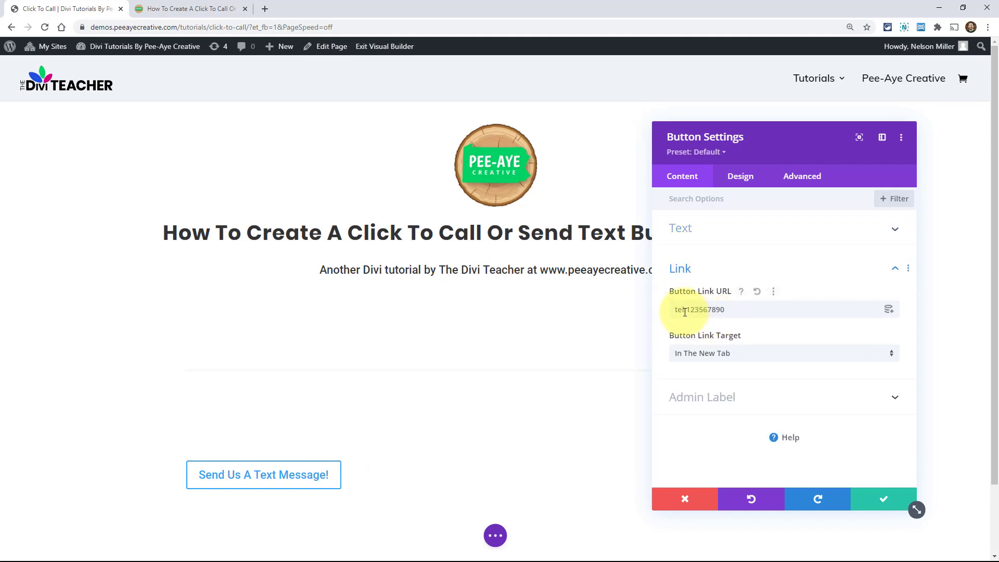
key(BackSpace)
key(BackSpace)
key(BackSpace)
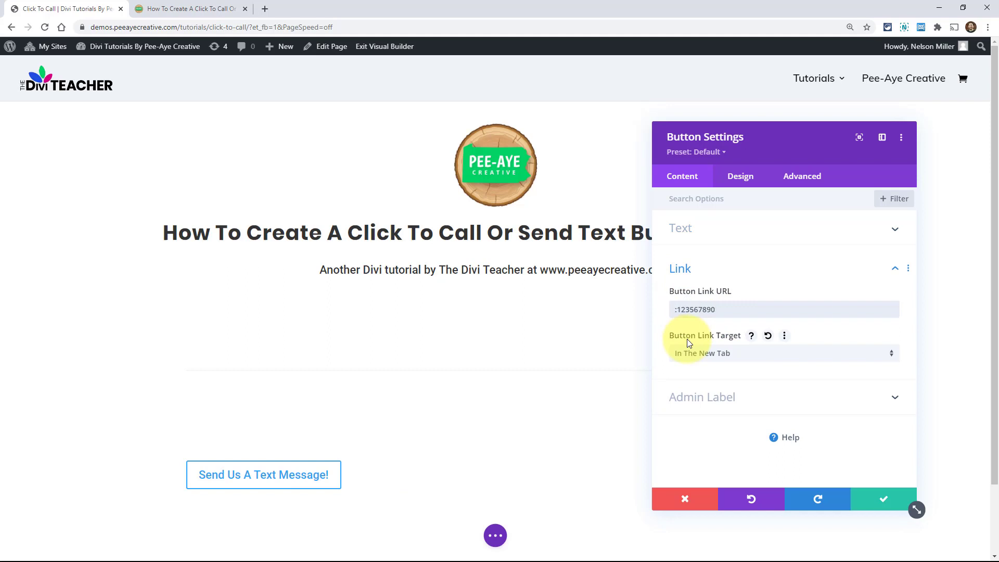
text(sms)
click(883, 498)
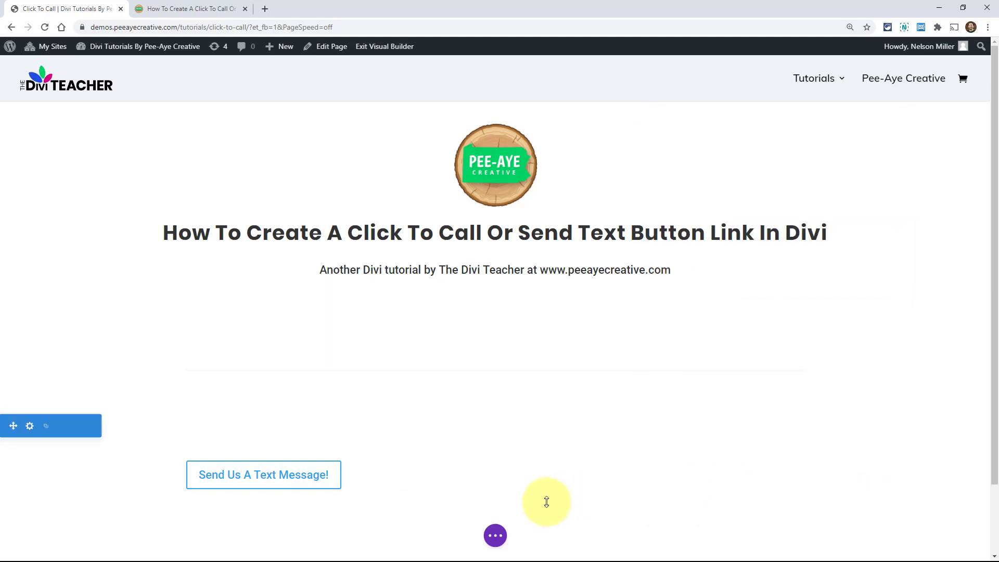
click(495, 535)
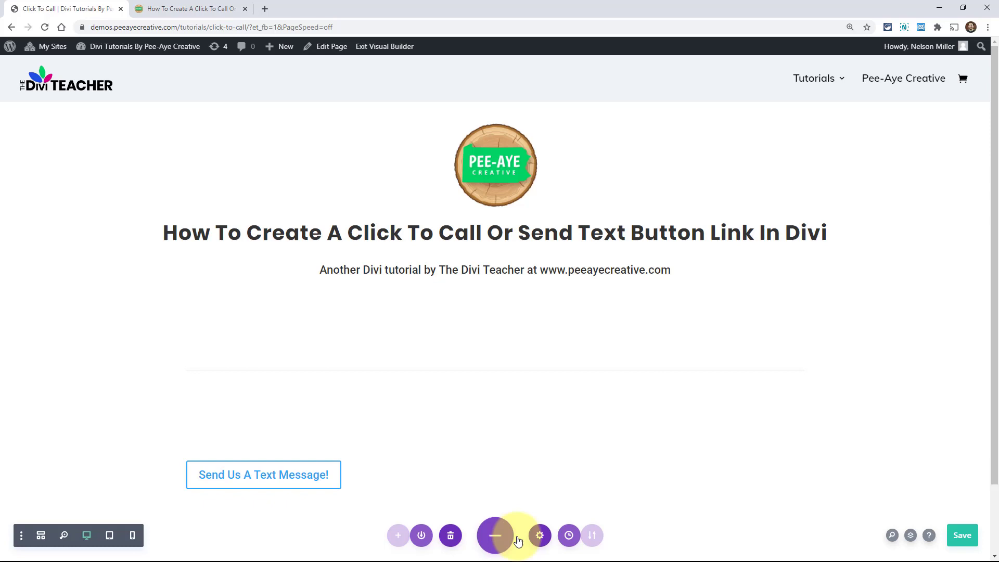
Save the page, test the sms: button on the live page, and reopen the Visual Builder
click(952, 536)
click(257, 479)
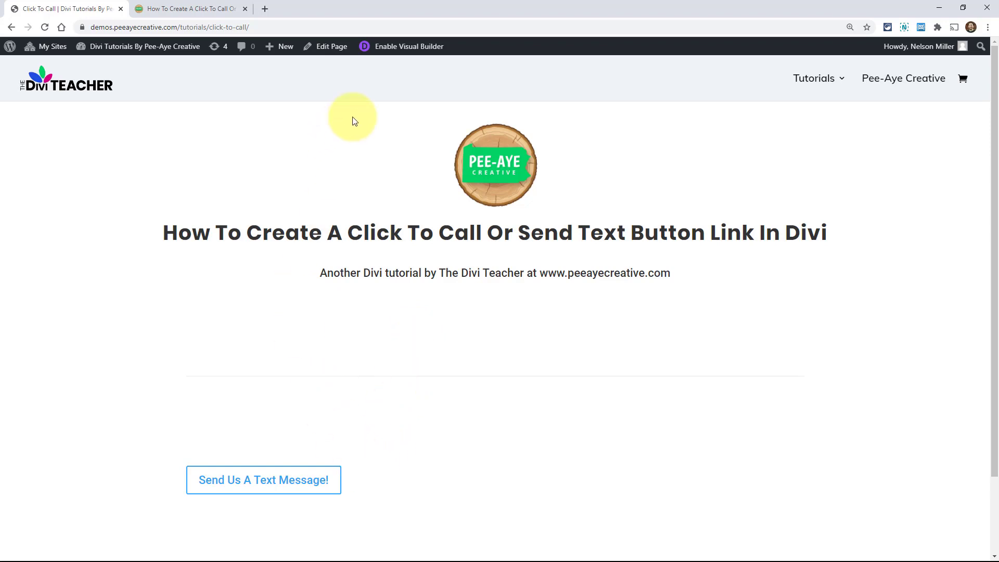
click(391, 53)
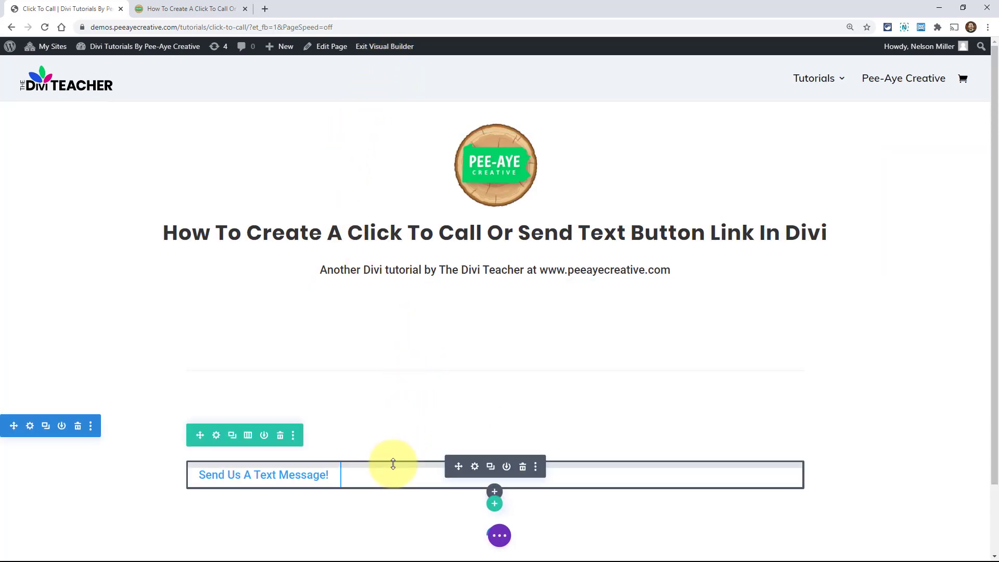
Under Advanced > Visibility, disable the text-message button on Tablet as well as Desktop
click(475, 466)
click(796, 177)
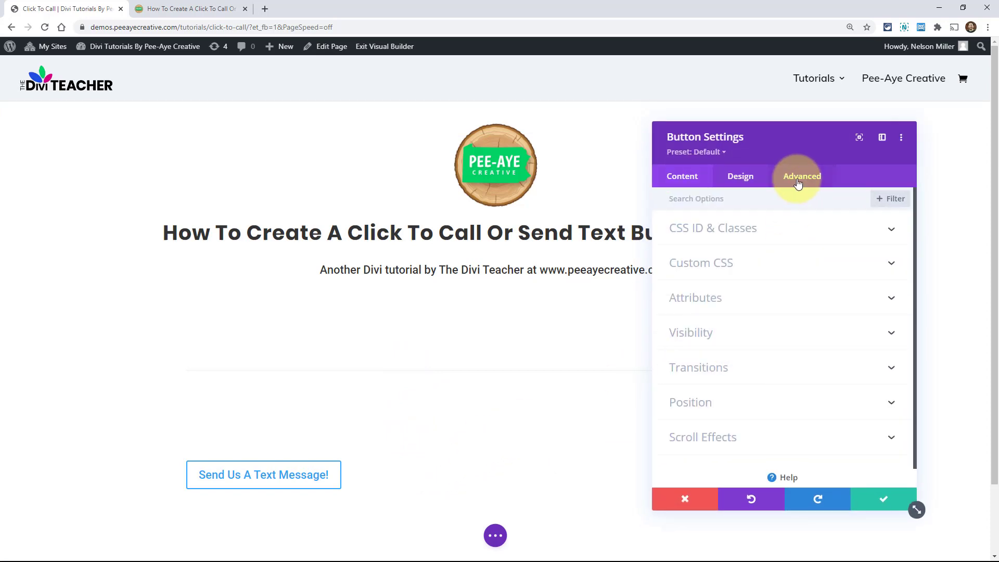
click(700, 334)
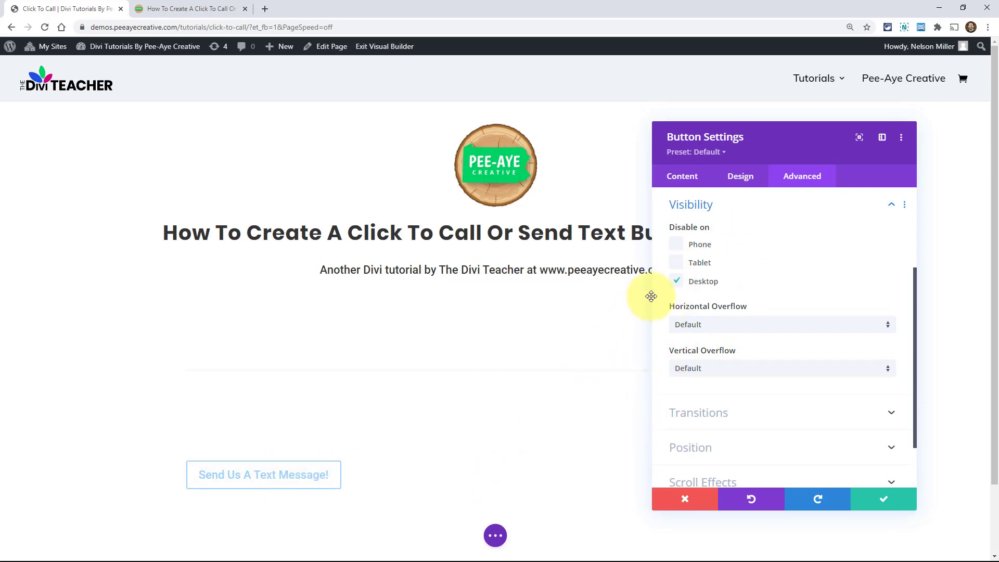
click(676, 263)
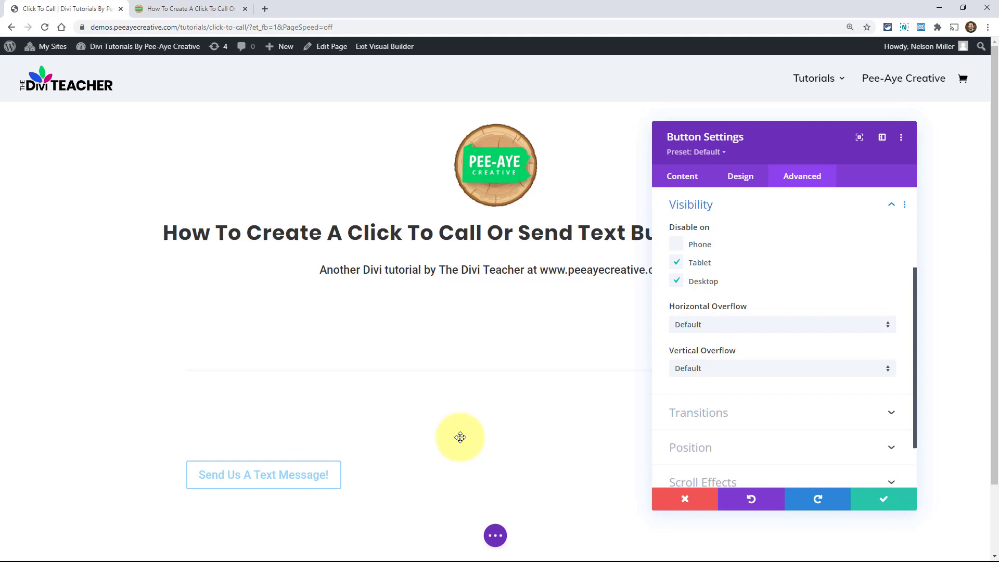
key(Escape)
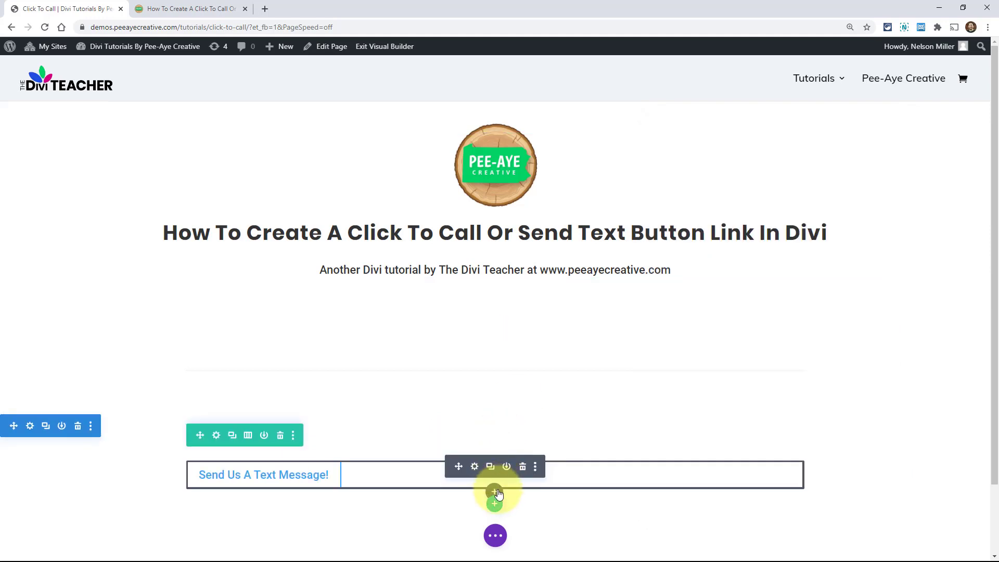
Insert a Text module below the button and highlight its 'Content settings' placeholder words
click(495, 492)
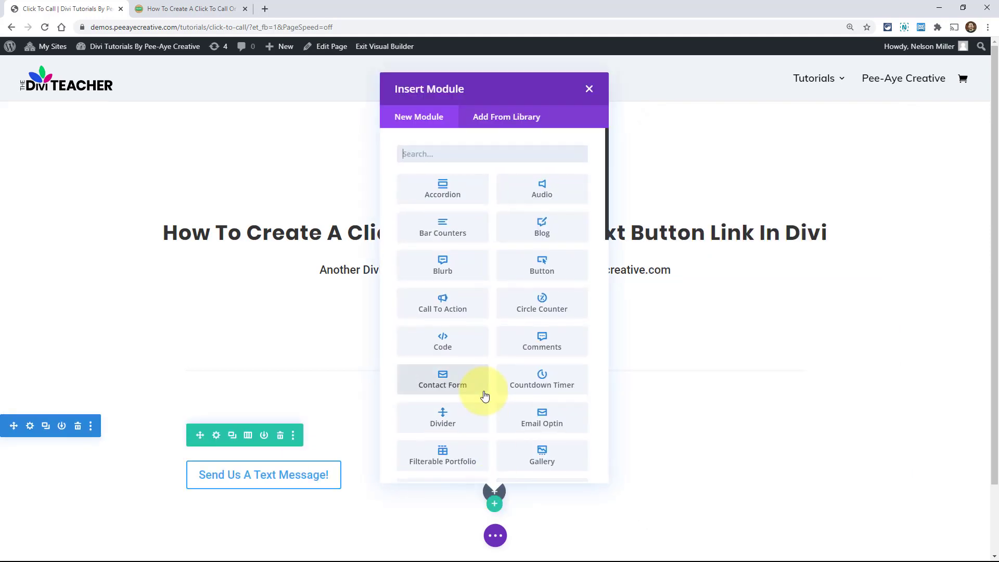
text(text)
click(458, 183)
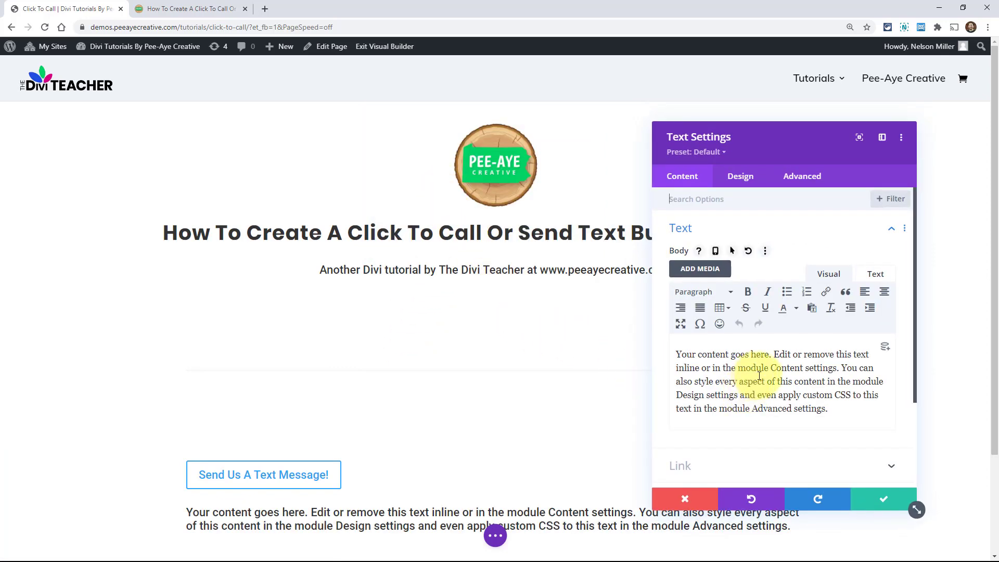
drag(771, 369, 838, 368)
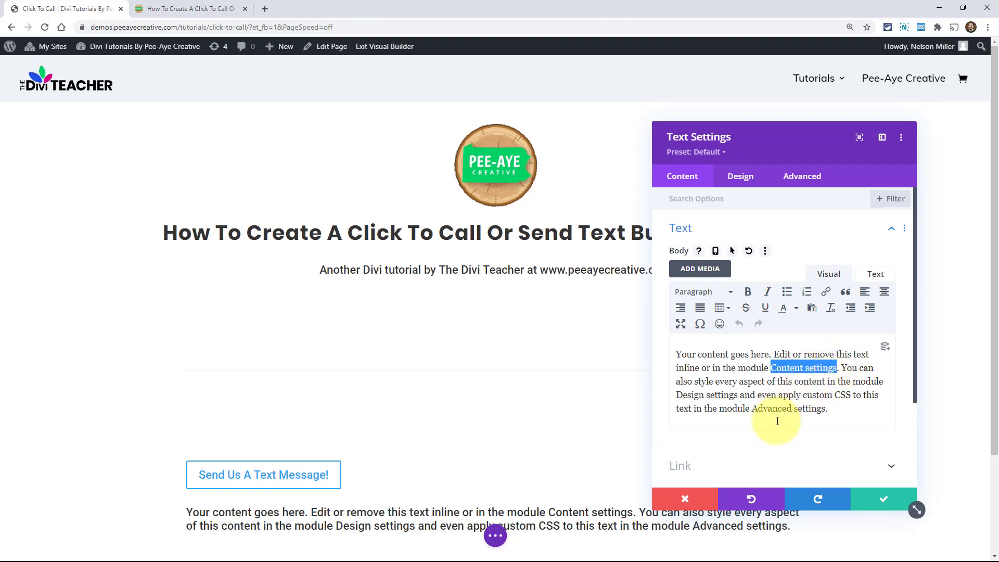
scroll(307, 419, down, 2)
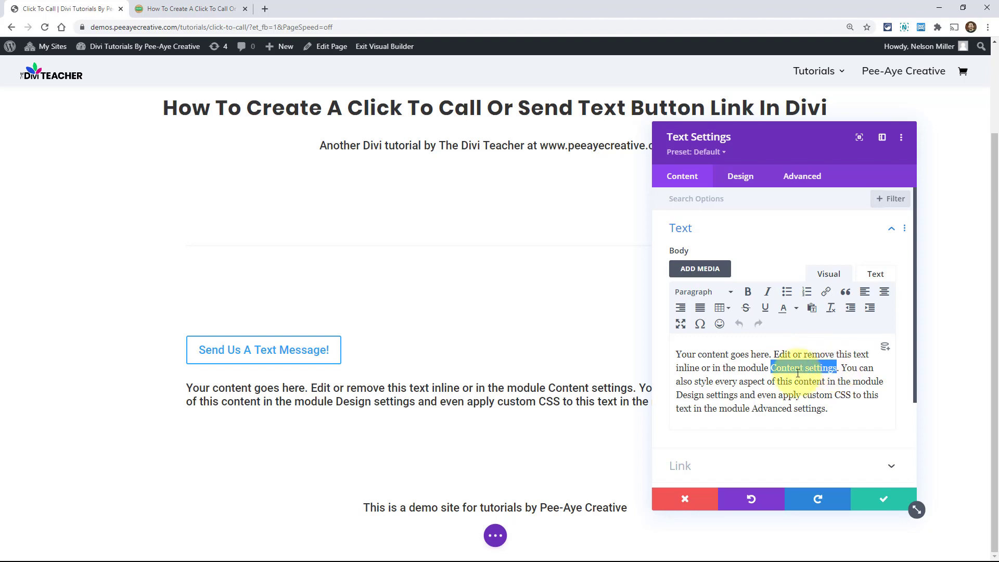
Link 'Content settings' to a tel: phone number opening in a new window, then save the module
click(825, 291)
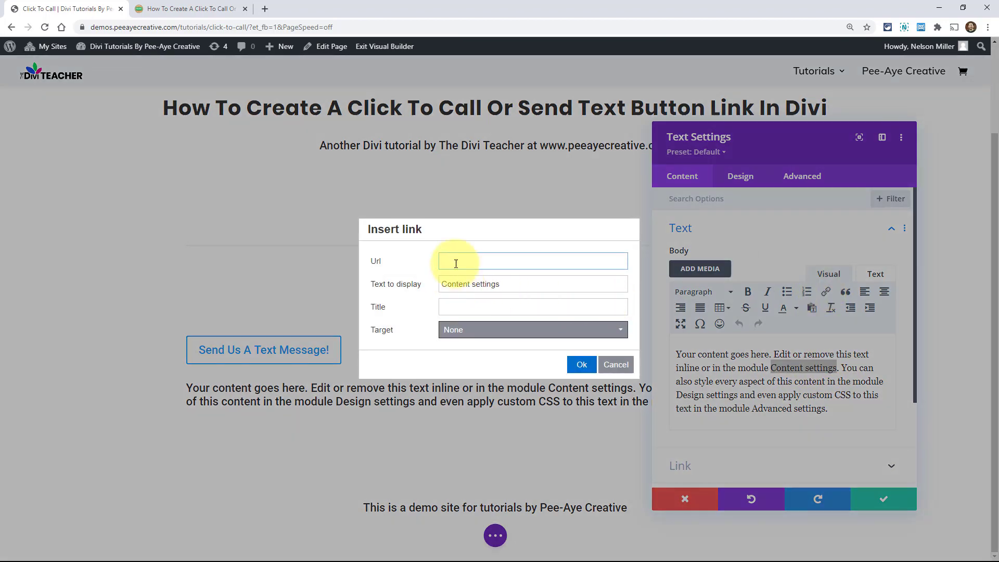
text(tel:1234567890)
click(468, 329)
click(475, 363)
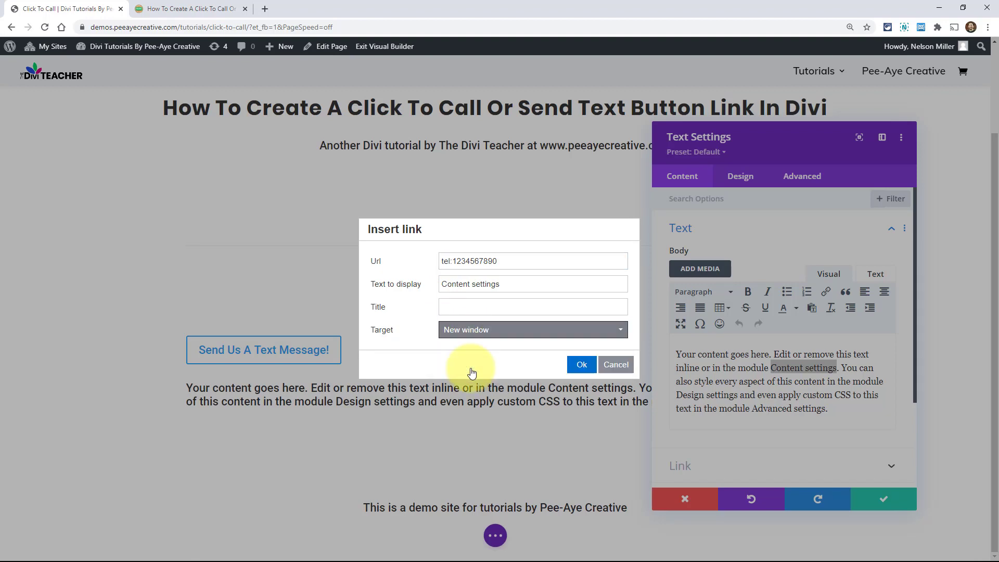
click(579, 366)
click(884, 503)
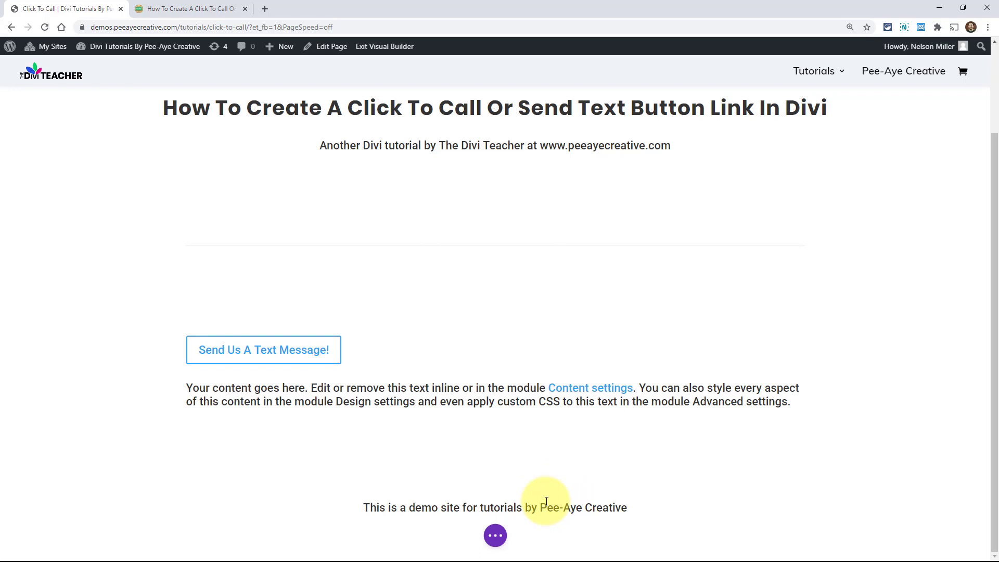
mouse_move(385, 386)
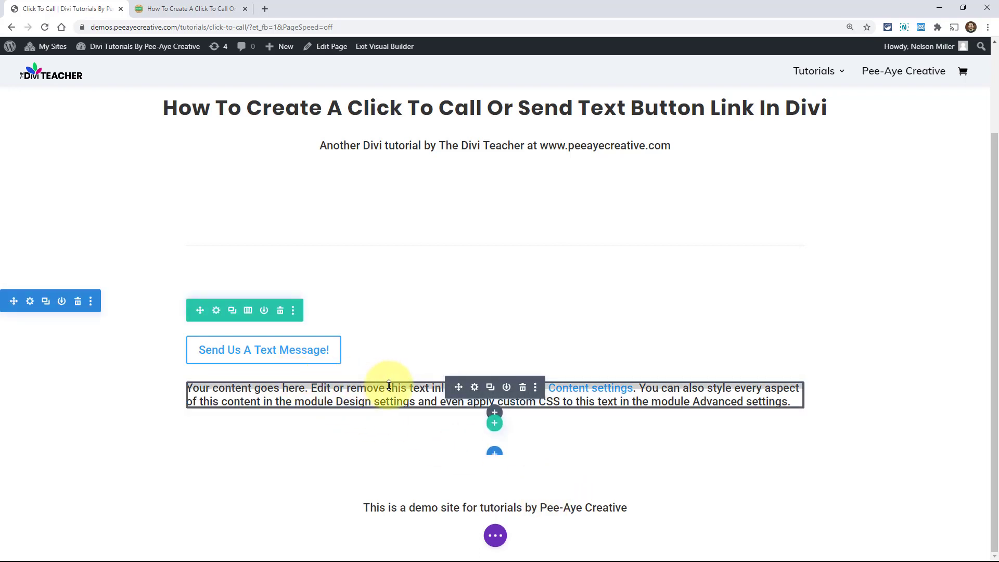
click(372, 392)
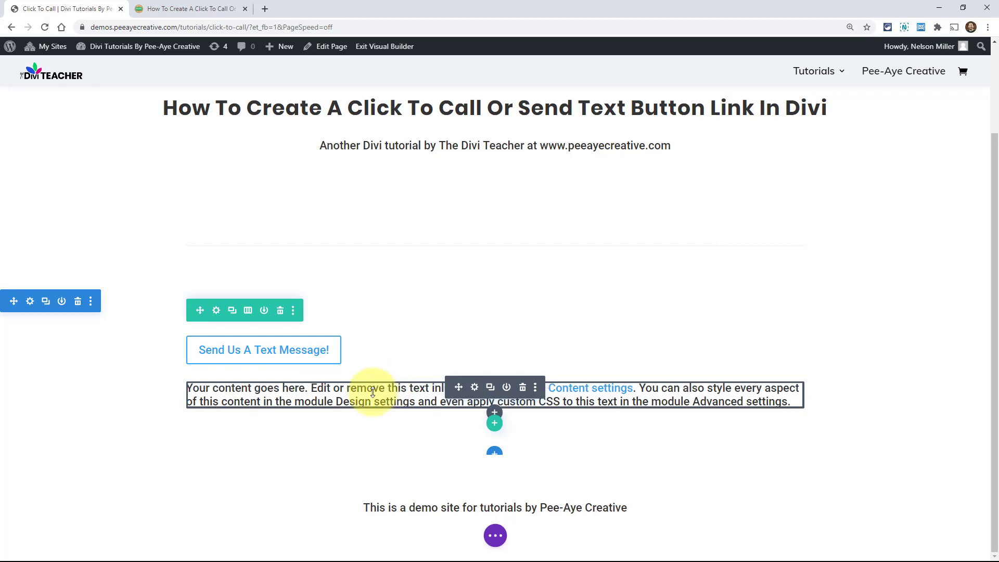